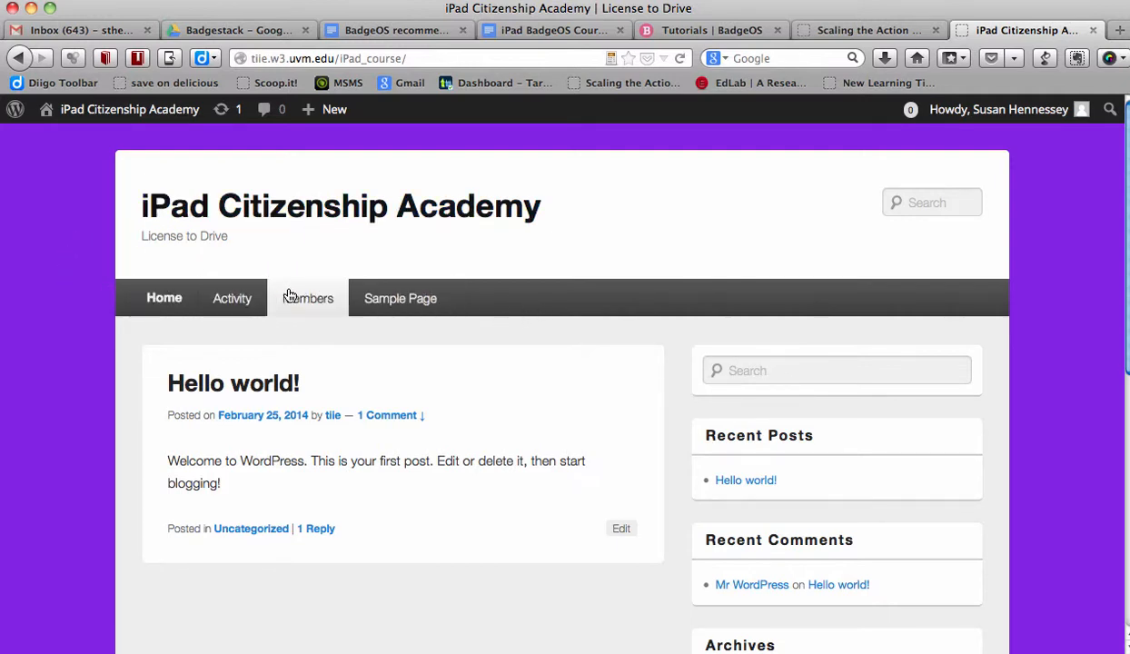
View the iPad Citizenship Academy site's Activity page, then return to its home page
click(231, 299)
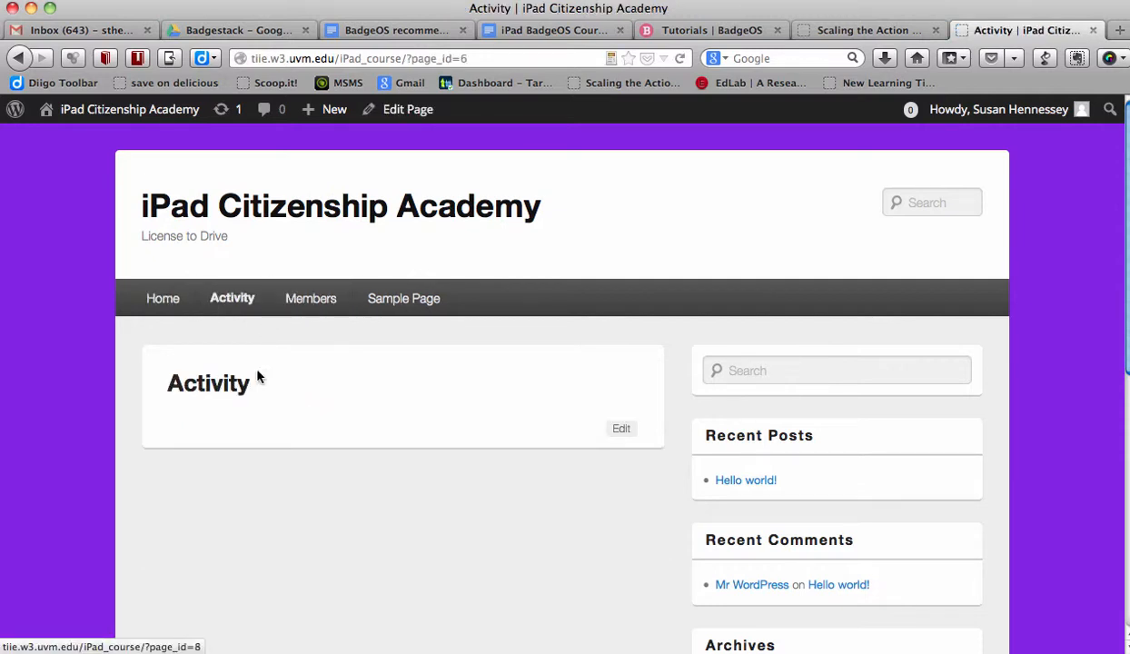
click(166, 299)
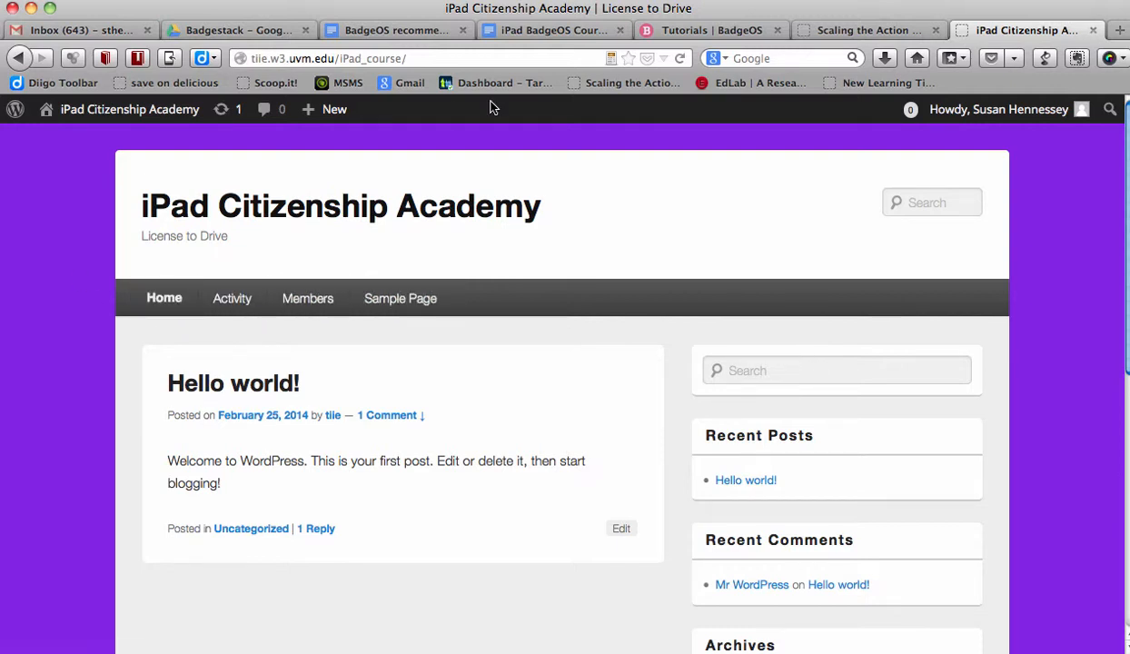
Switch to the Scaling the Action Research Peak site and examine the badges on its Community Badges page
click(870, 31)
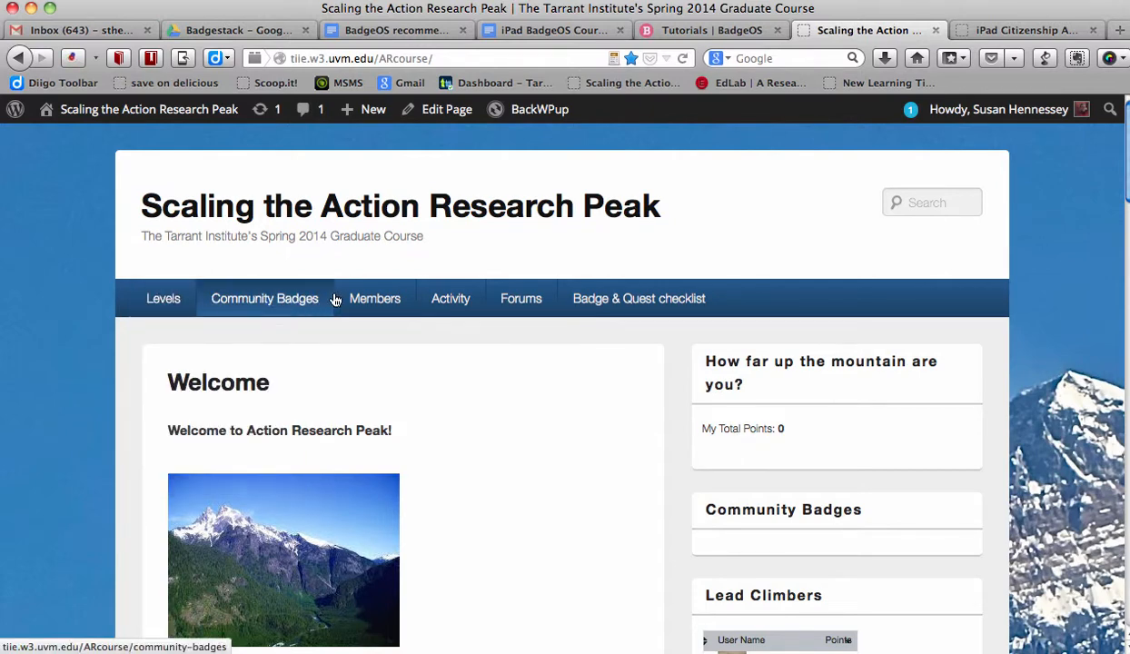
click(282, 298)
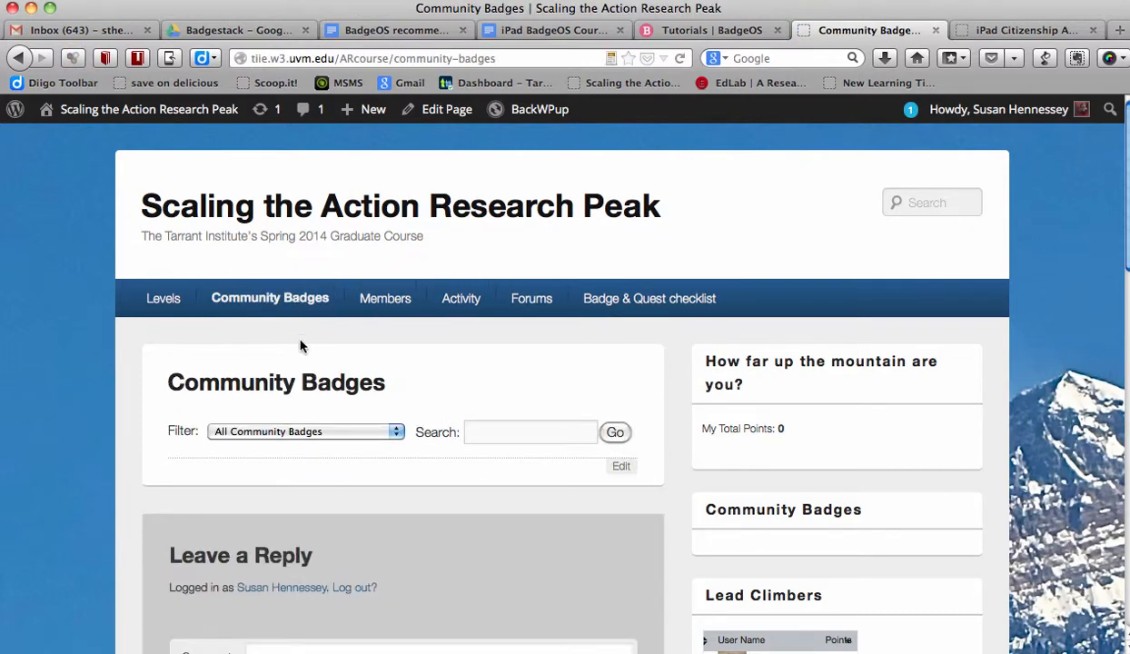
scroll(302, 346, down, 10)
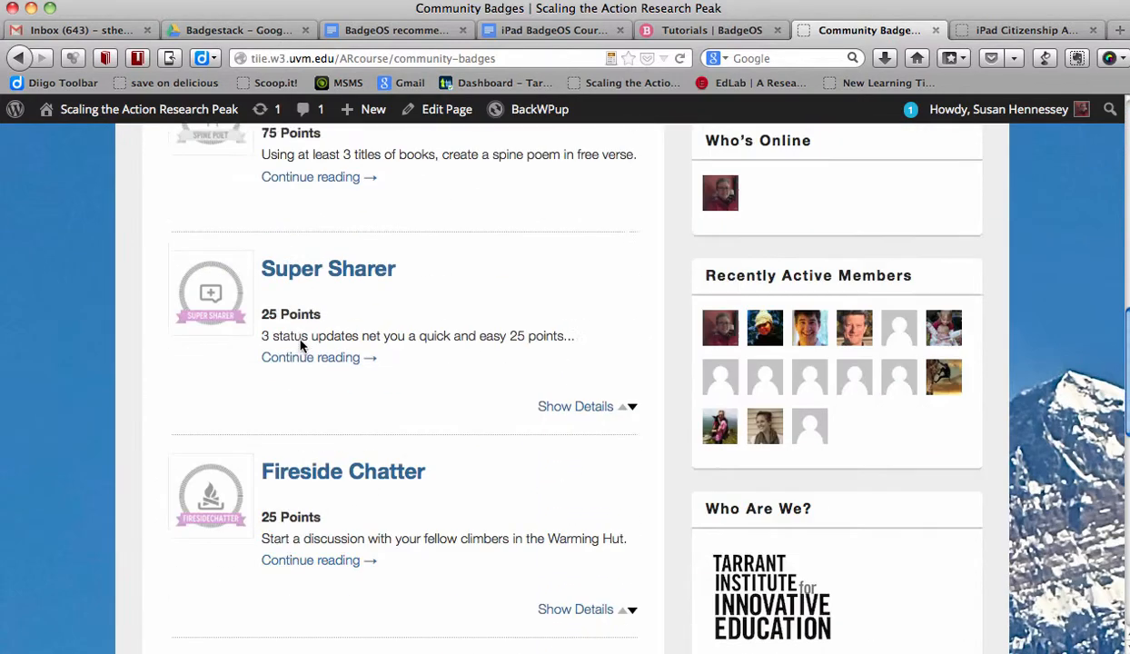
scroll(301, 345, up, 10)
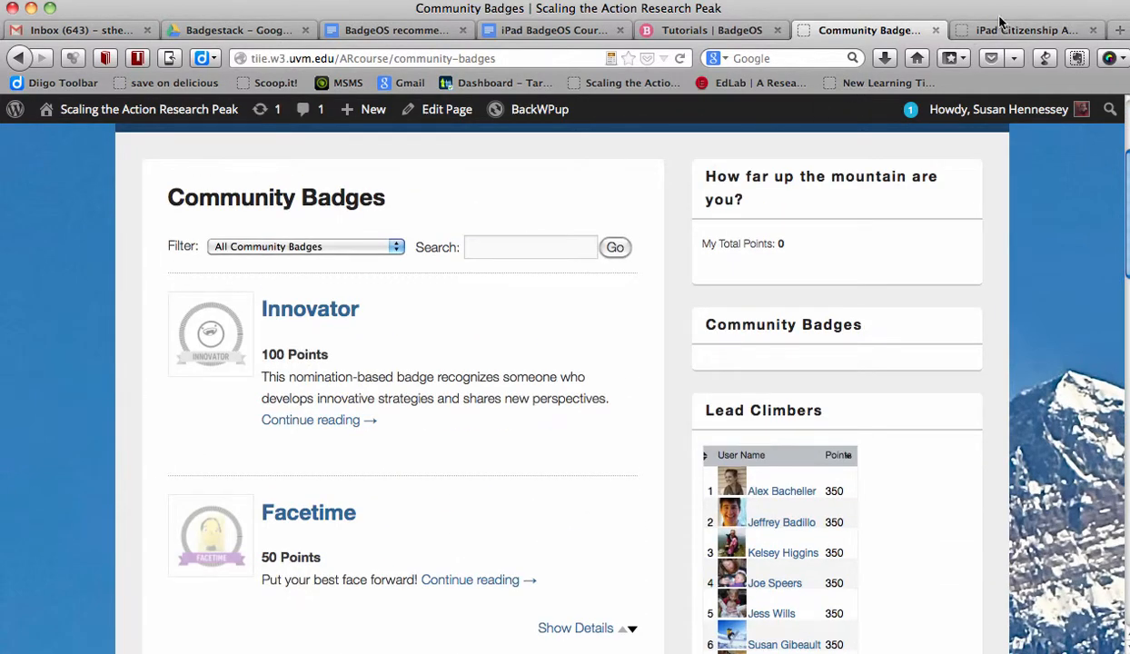
Return to the iPad Citizenship Academy site and review the installed plugins in its dashboard
click(1003, 30)
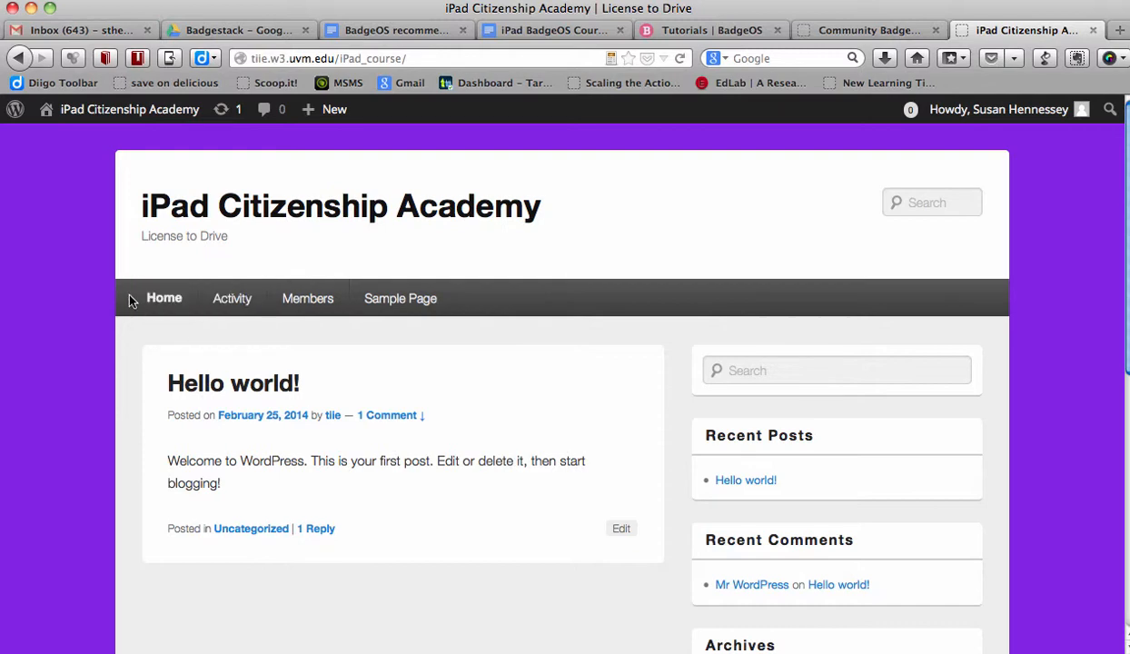
mouse_move(77, 109)
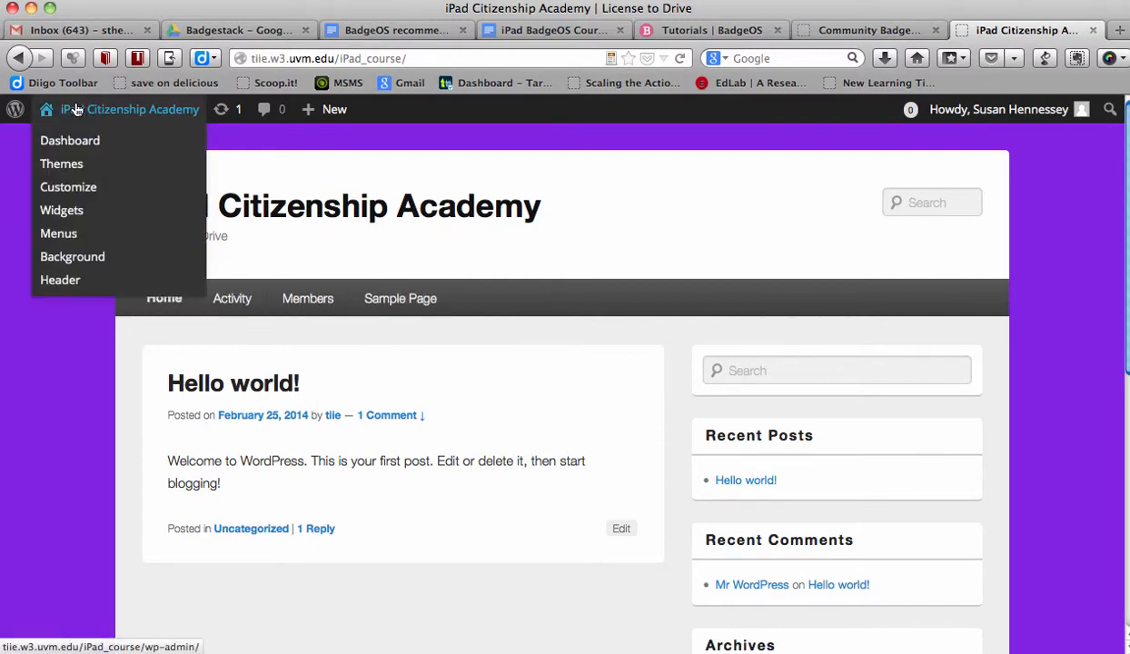
click(66, 141)
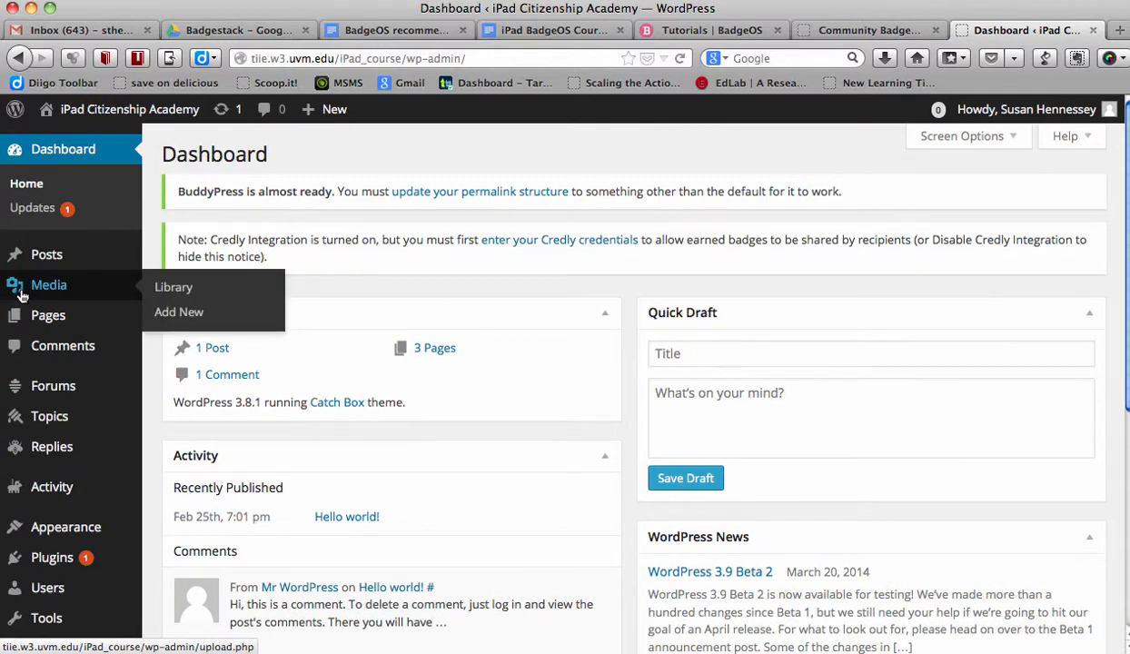
scroll(20, 282, down, 3)
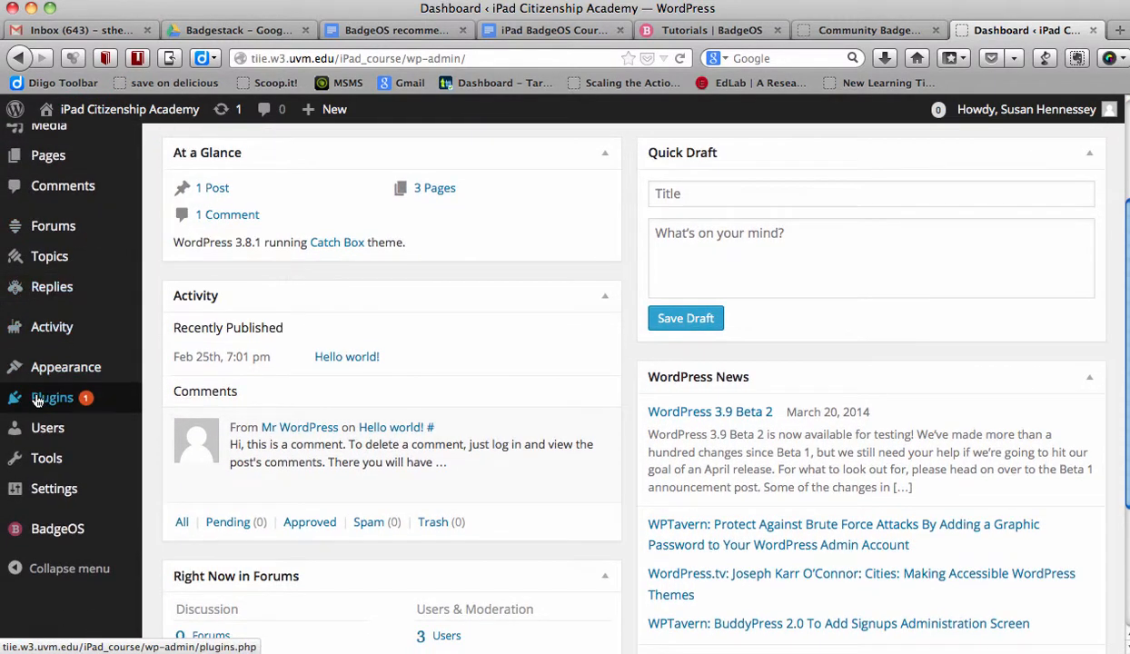
click(40, 402)
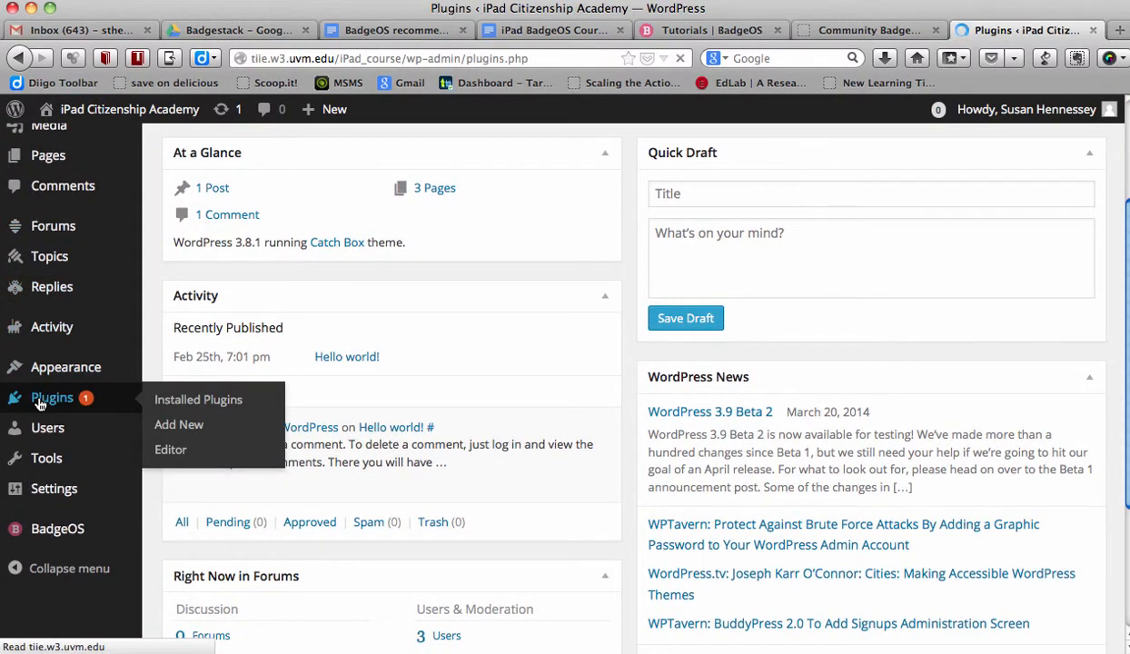
scroll(333, 399, down, 5)
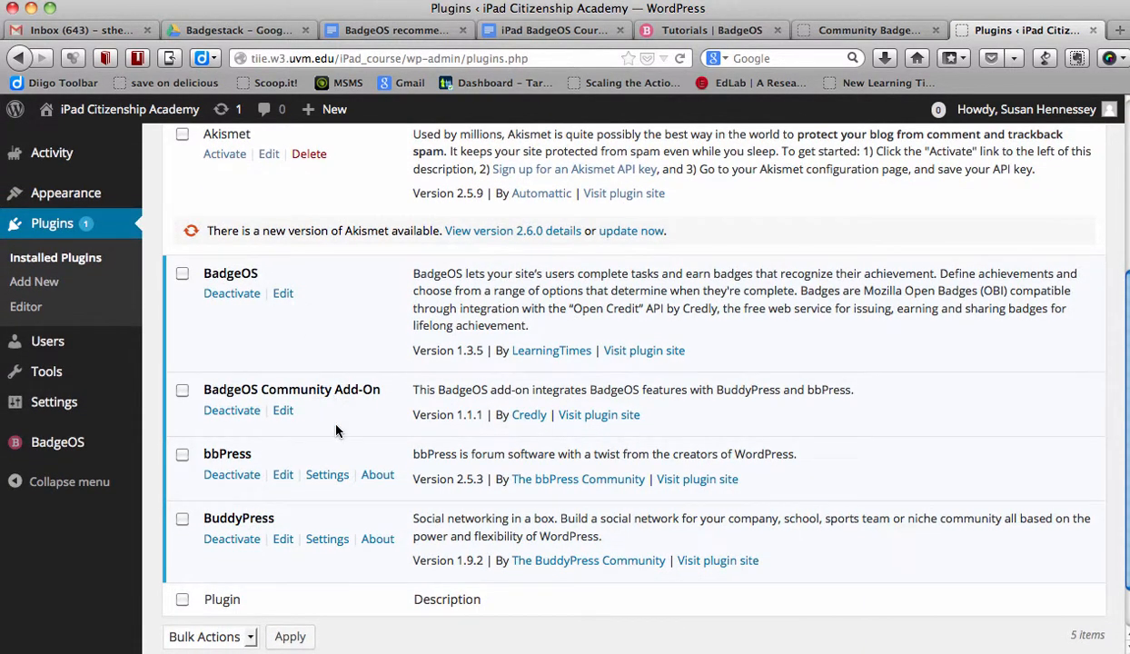
scroll(297, 388, up, 5)
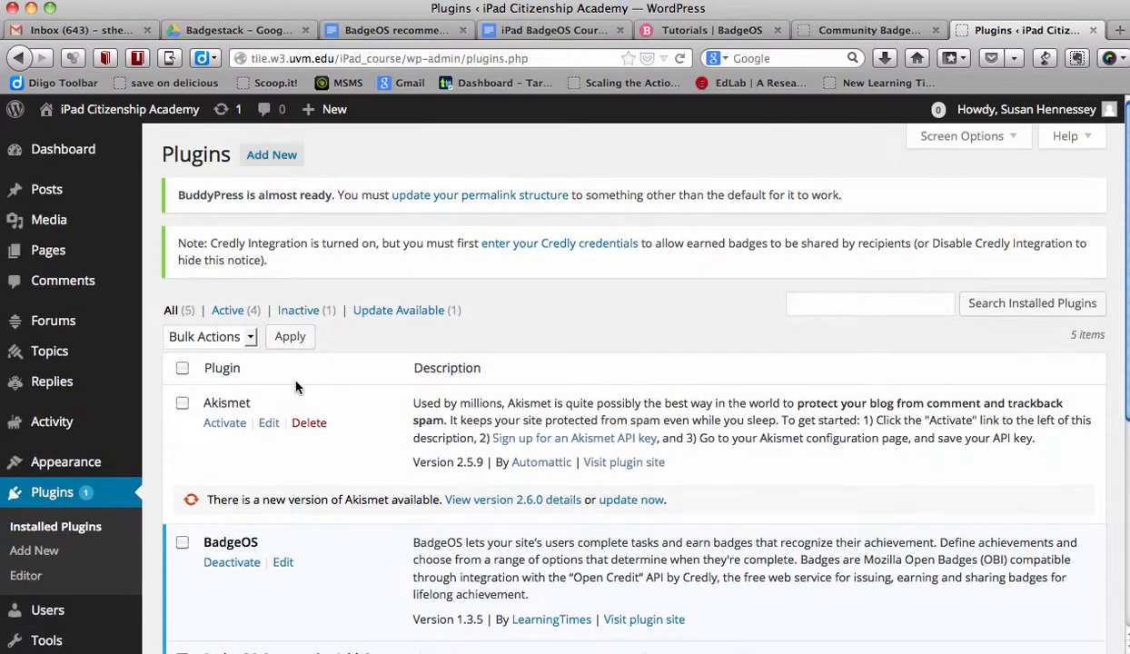
Search the plugin directory for "Badgestack" to add a new plugin
click(282, 156)
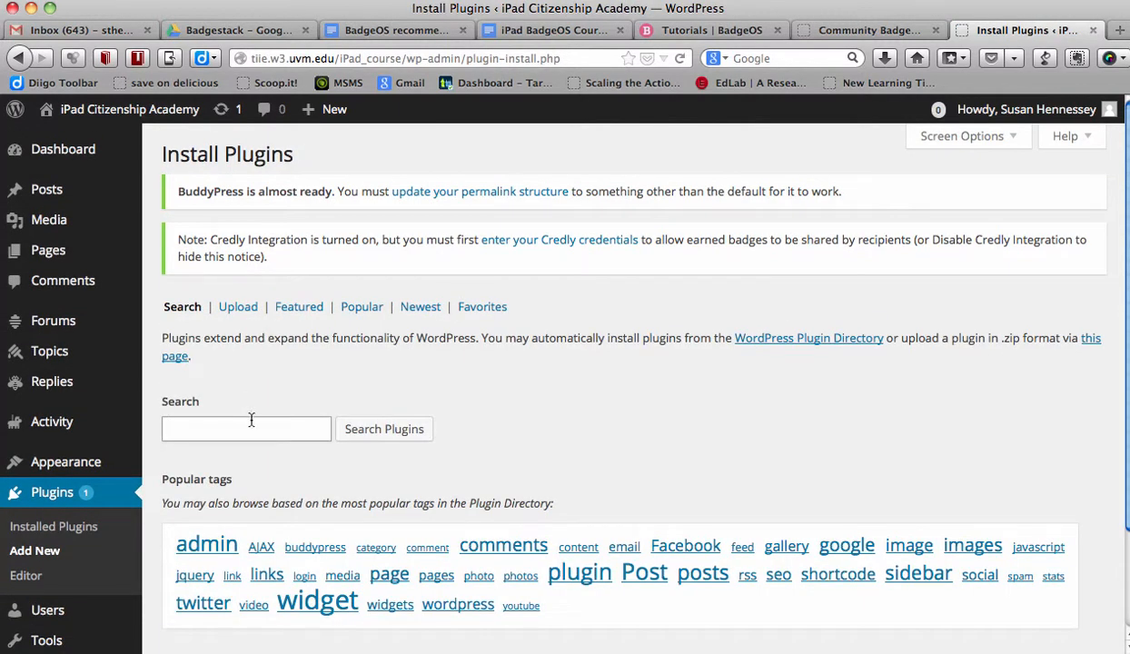
click(252, 423)
click(375, 429)
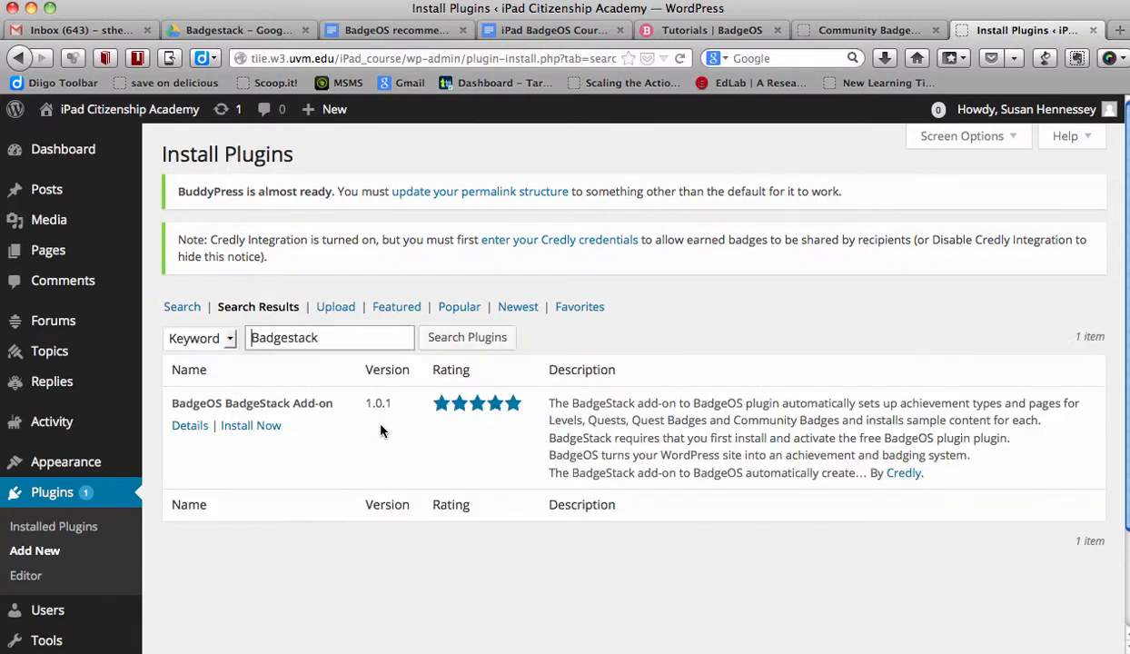
Install and activate the BadgeOS BadgeStack Add-on plugin
click(245, 426)
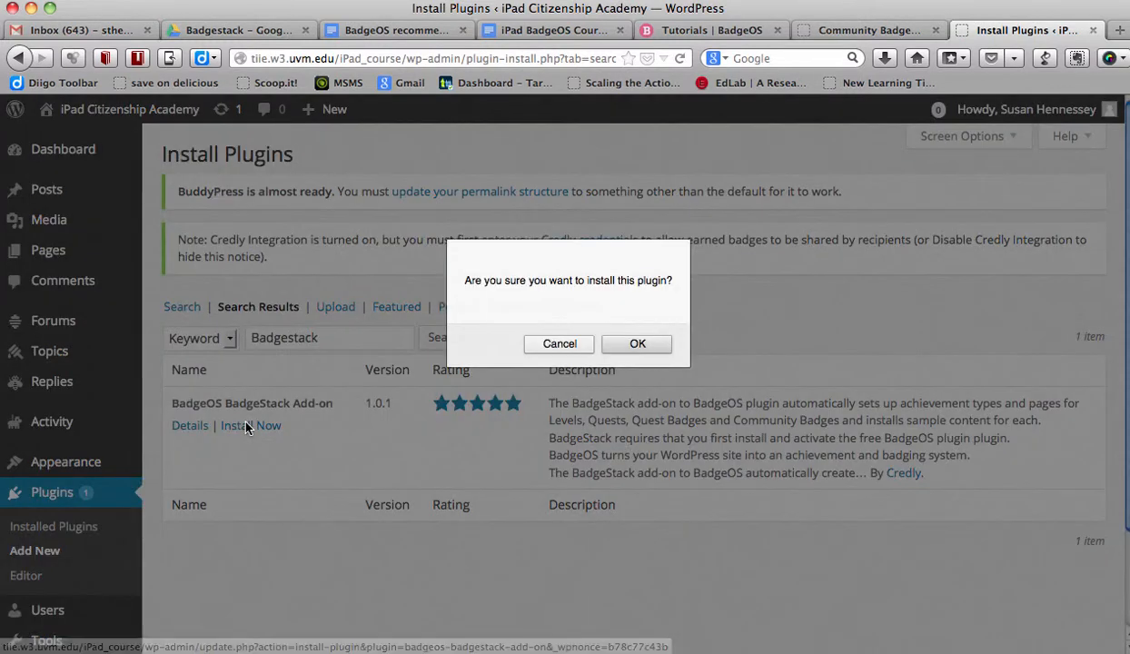
click(635, 345)
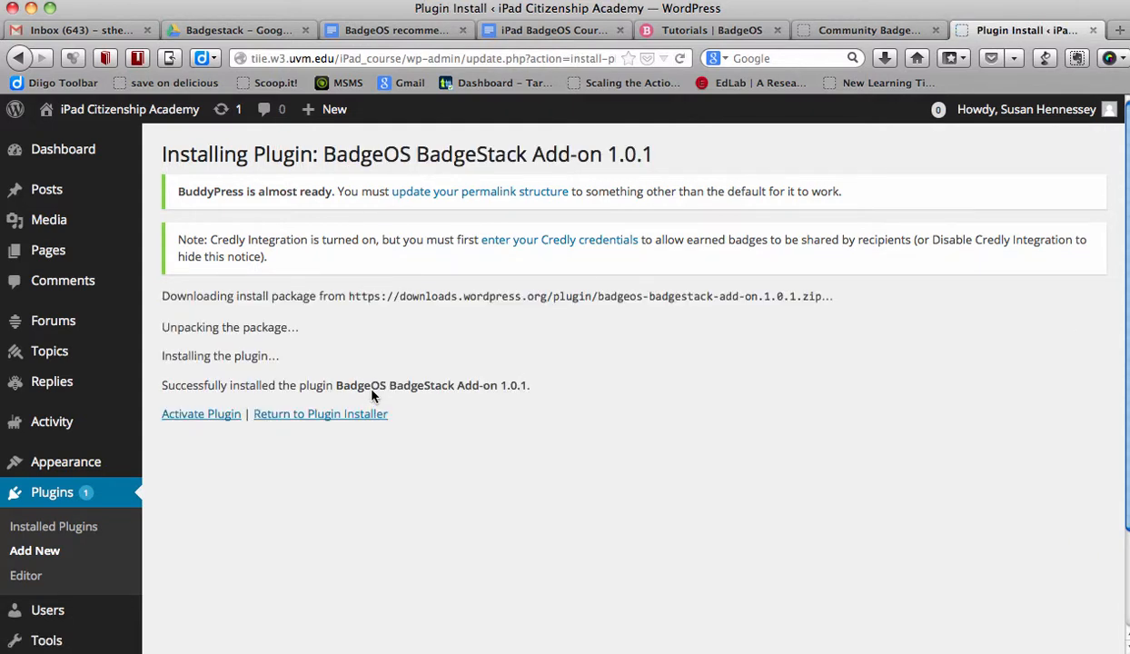
click(203, 416)
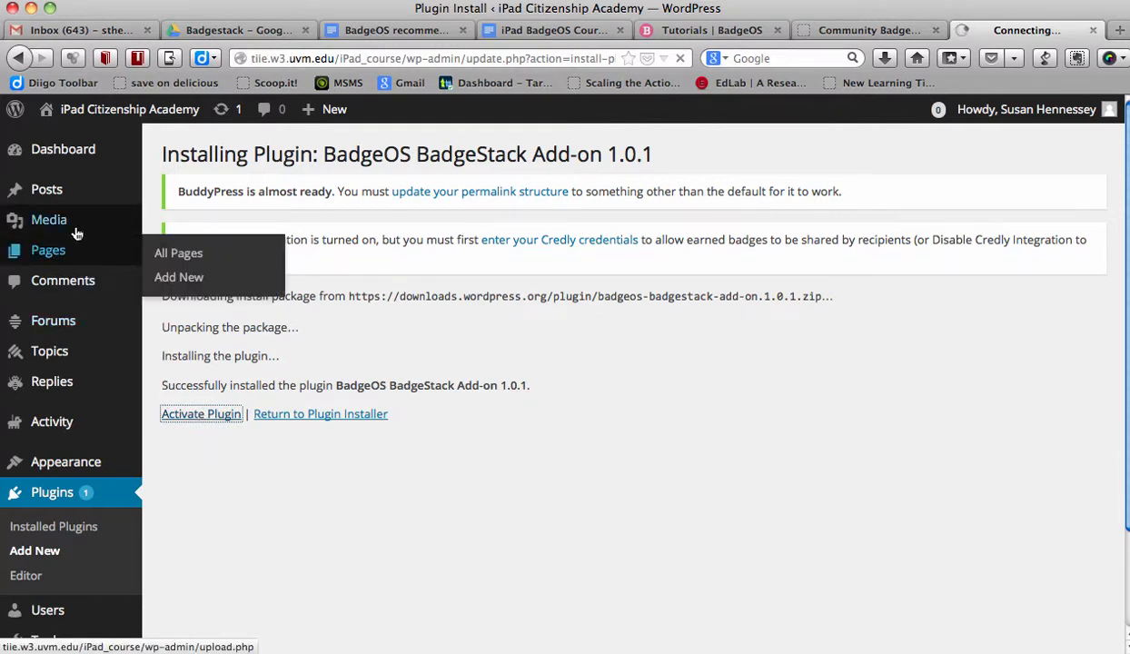
Visit the iPad Citizenship Academy site and examine the sample badges on its Quest Badges page
click(92, 111)
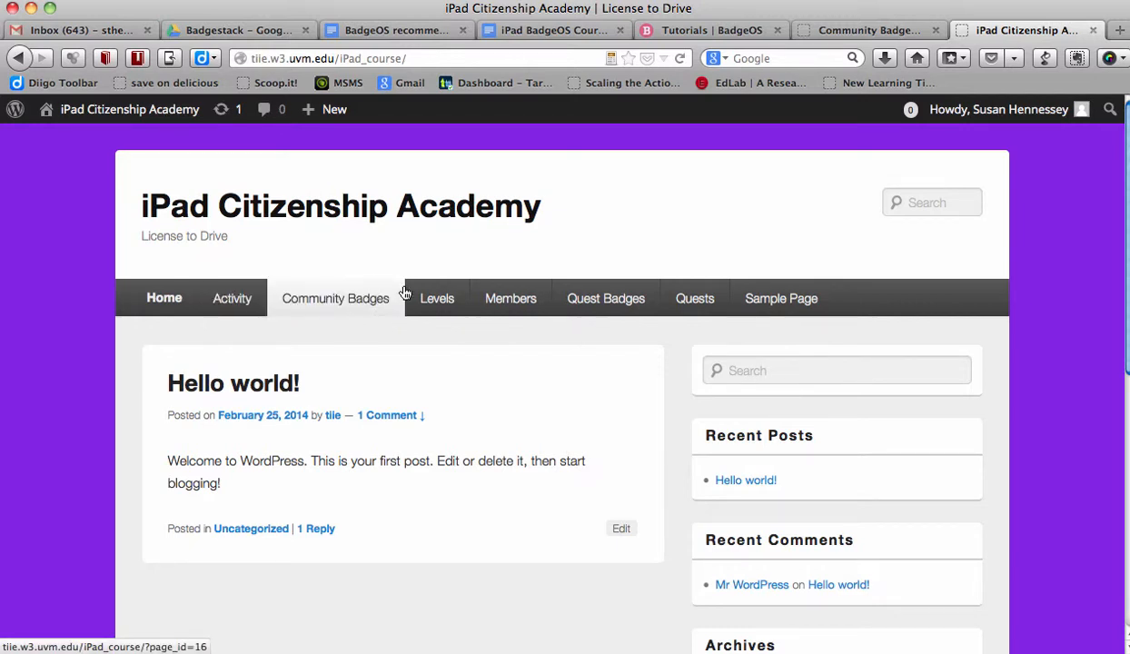
click(624, 301)
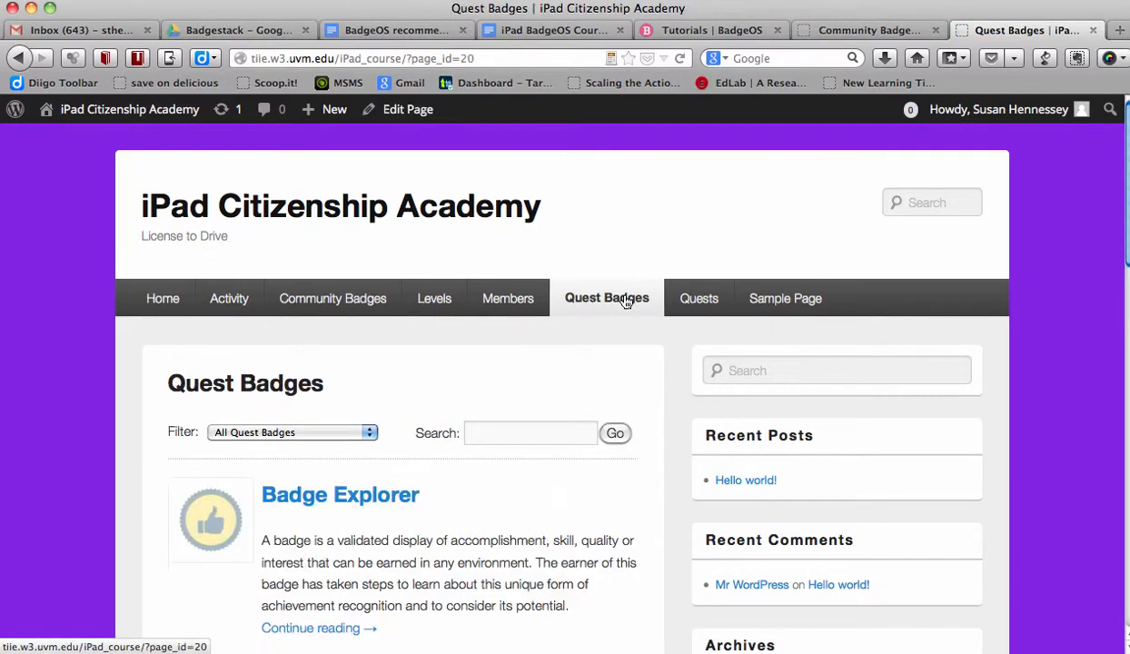
scroll(489, 416, down, 5)
scroll(486, 414, up, 4)
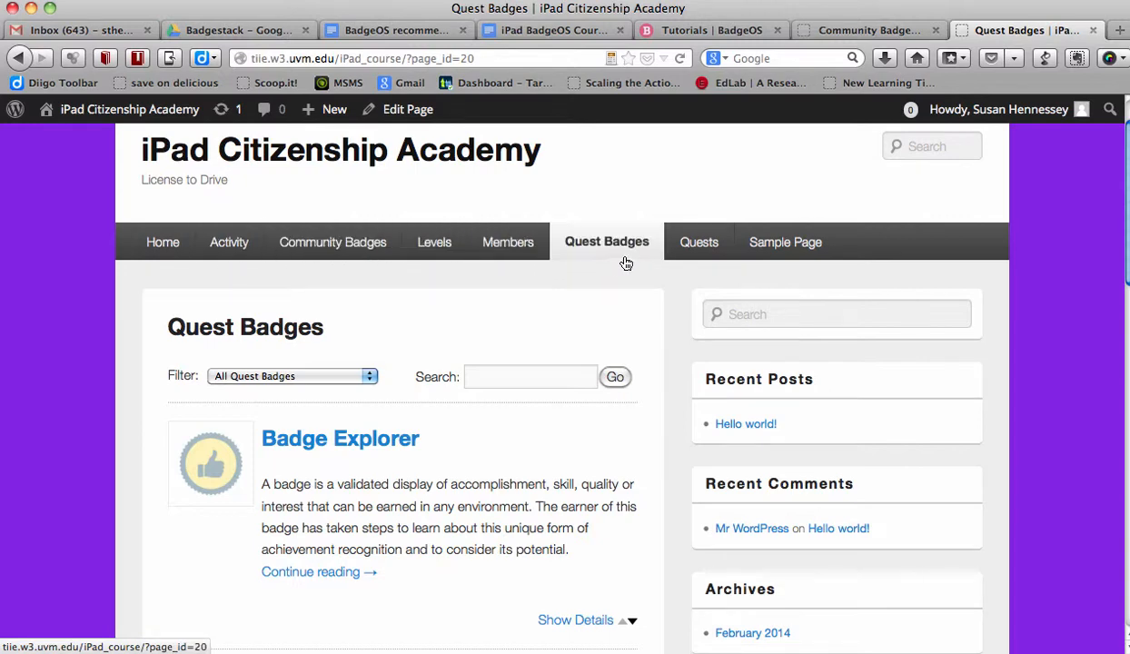
scroll(577, 293, down, 2)
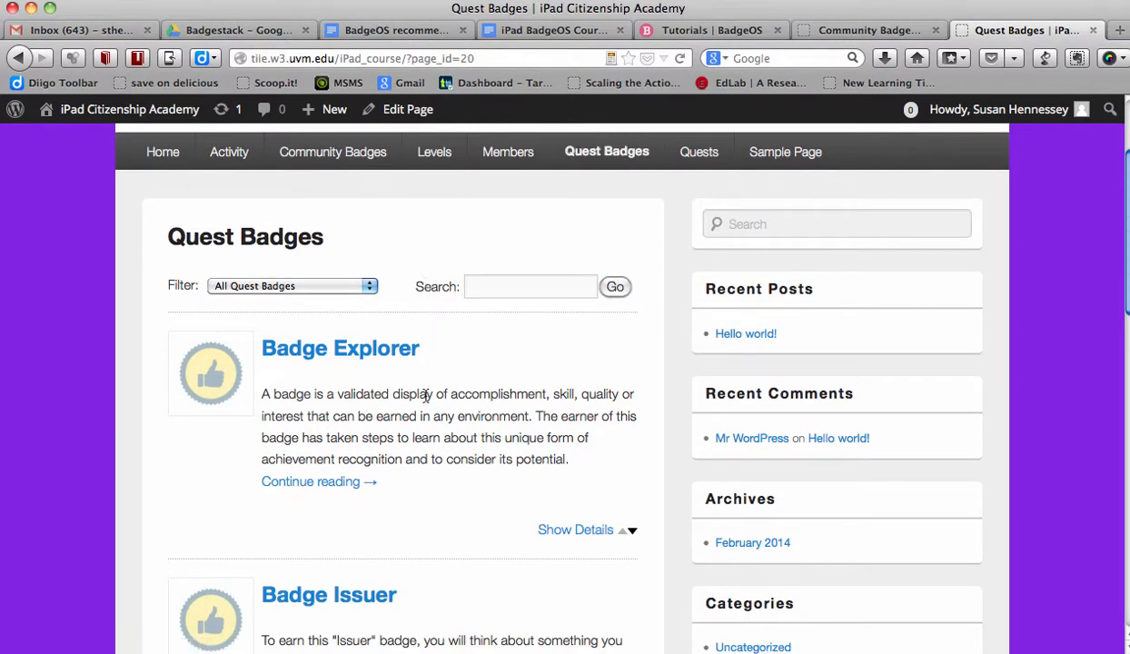
scroll(425, 397, down, 1)
scroll(425, 397, down, 10)
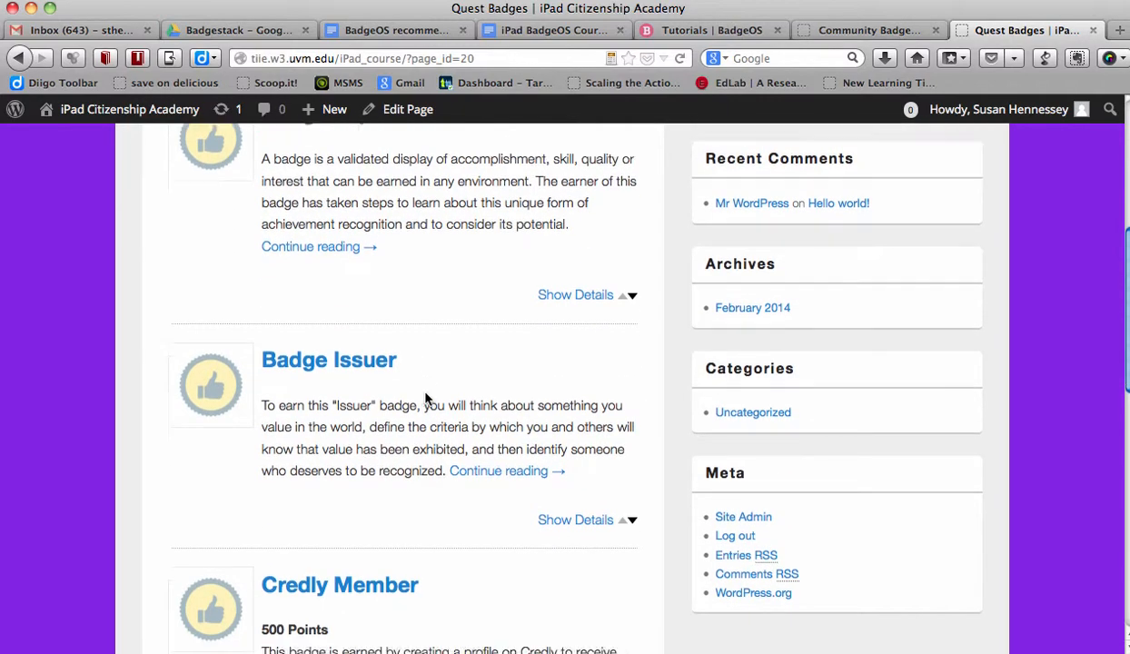
scroll(425, 400, up, 8)
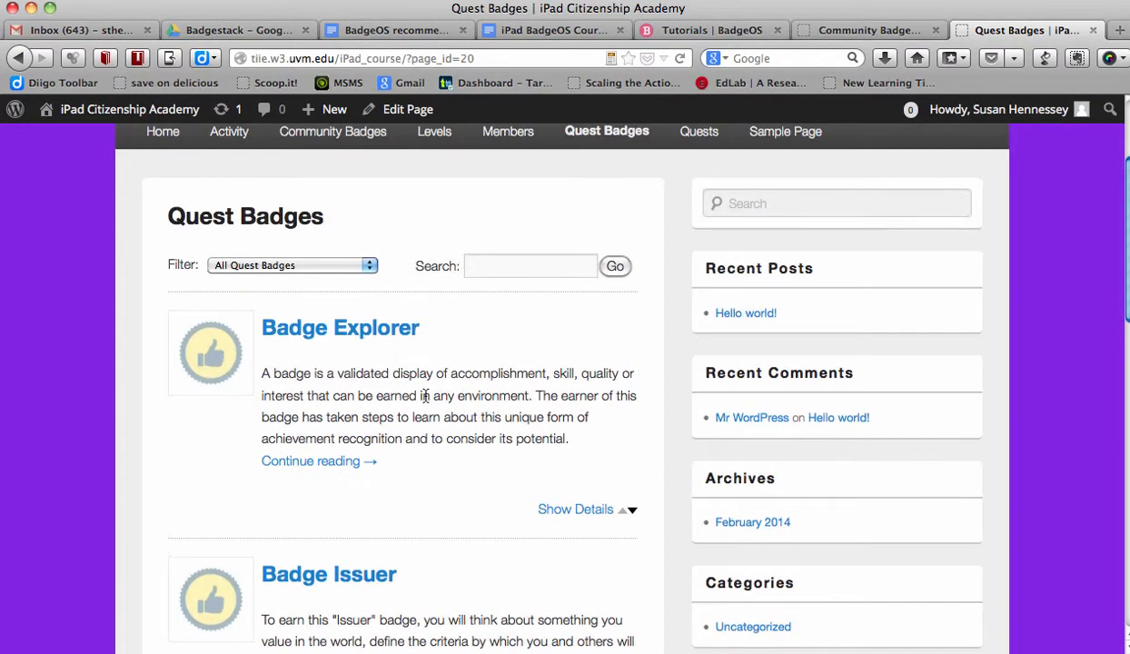
scroll(425, 399, down, 2)
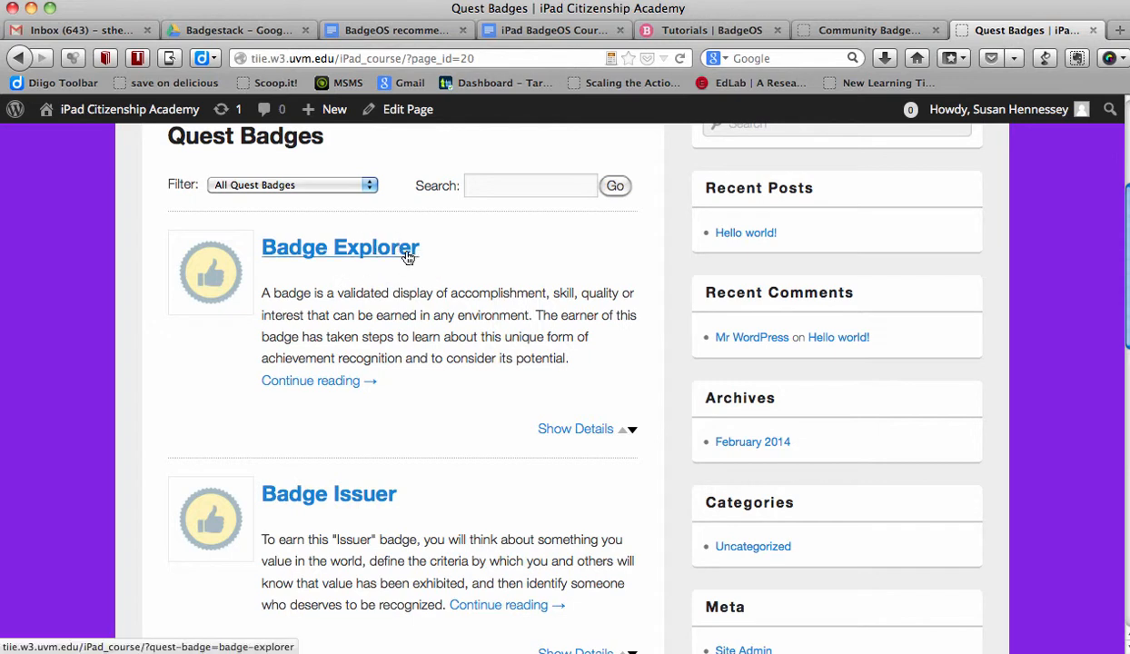
scroll(394, 360, down, 1)
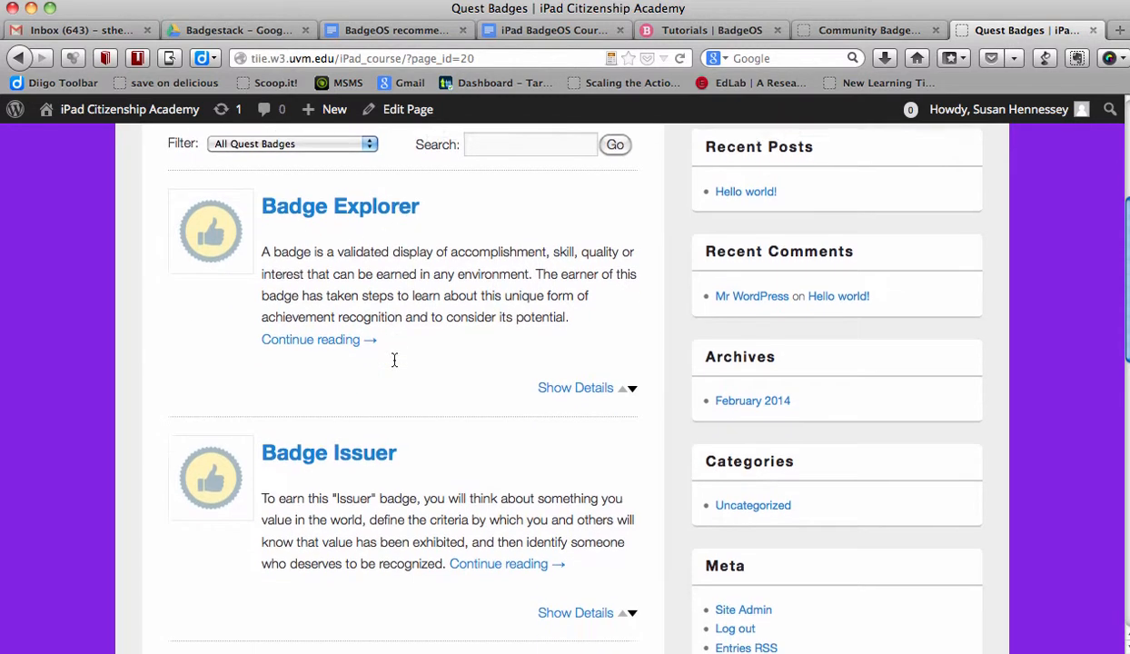
Open the Badge Explorer badge and examine its required quest "Watch a Video: Learn about Badges", including the quest's required steps
click(379, 205)
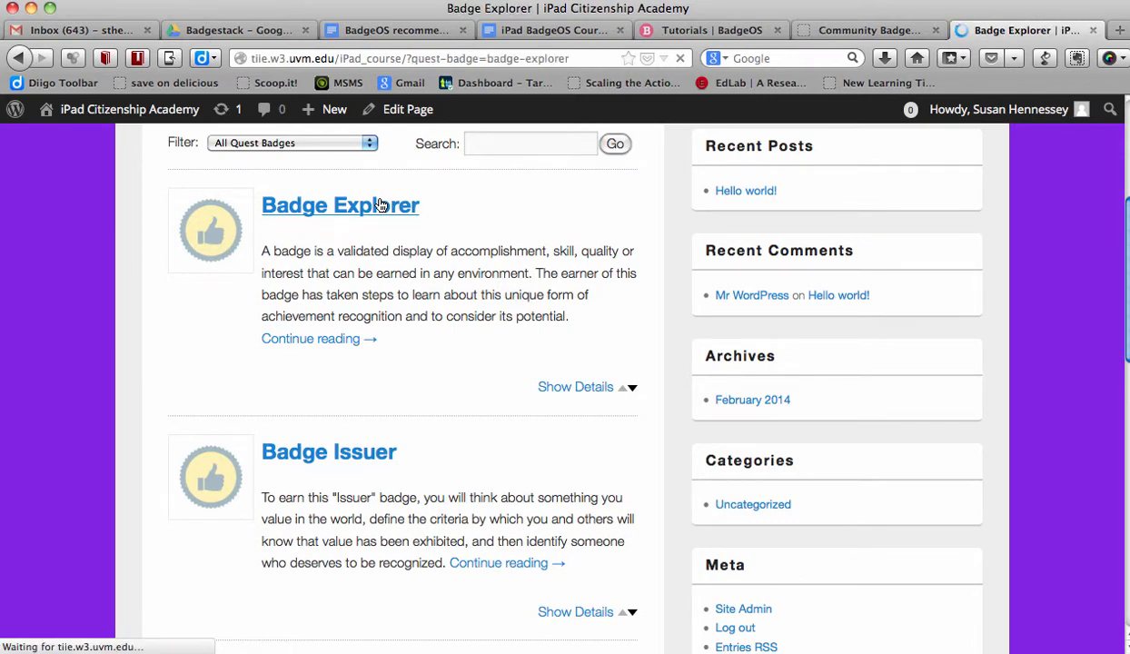
scroll(329, 339, down, 6)
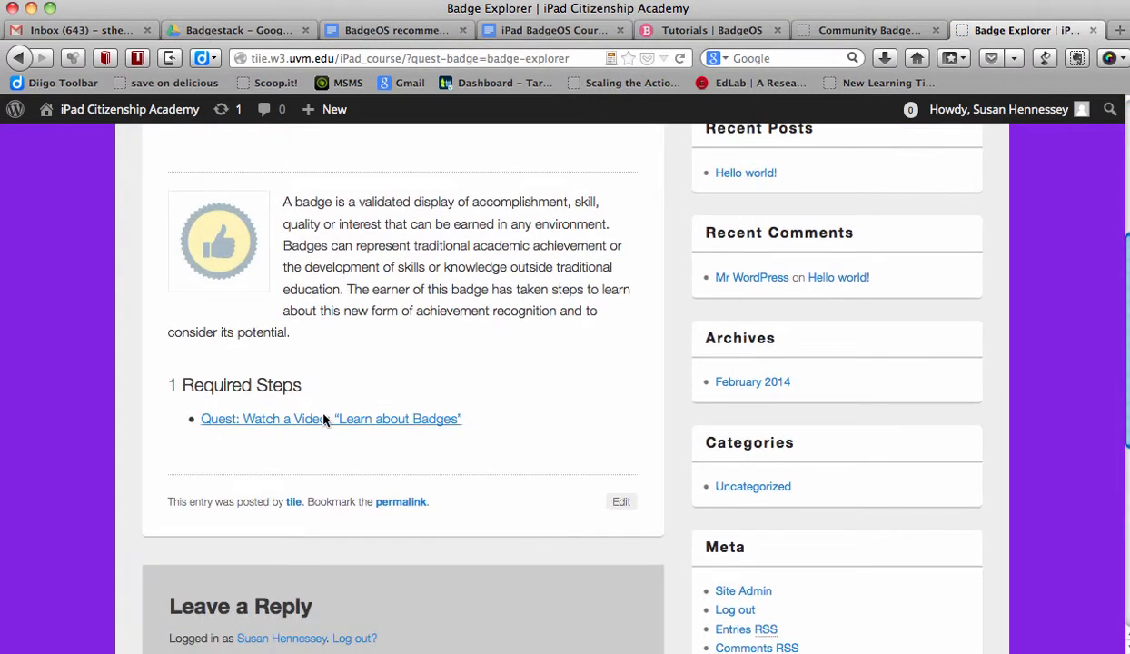
click(261, 422)
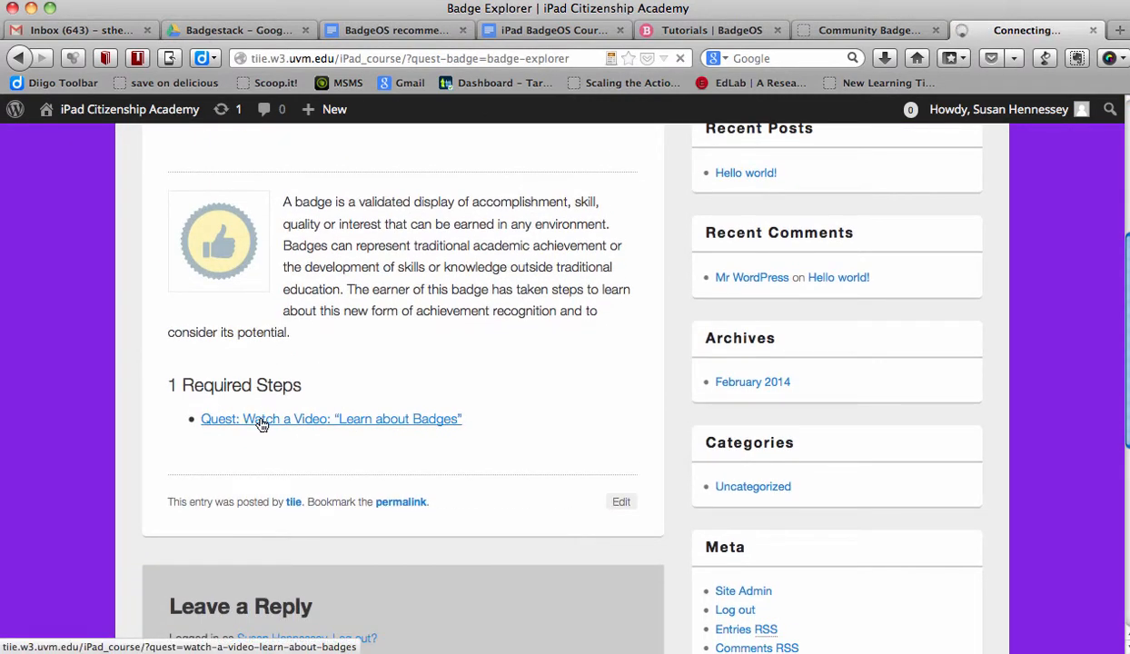
scroll(260, 424, down, 8)
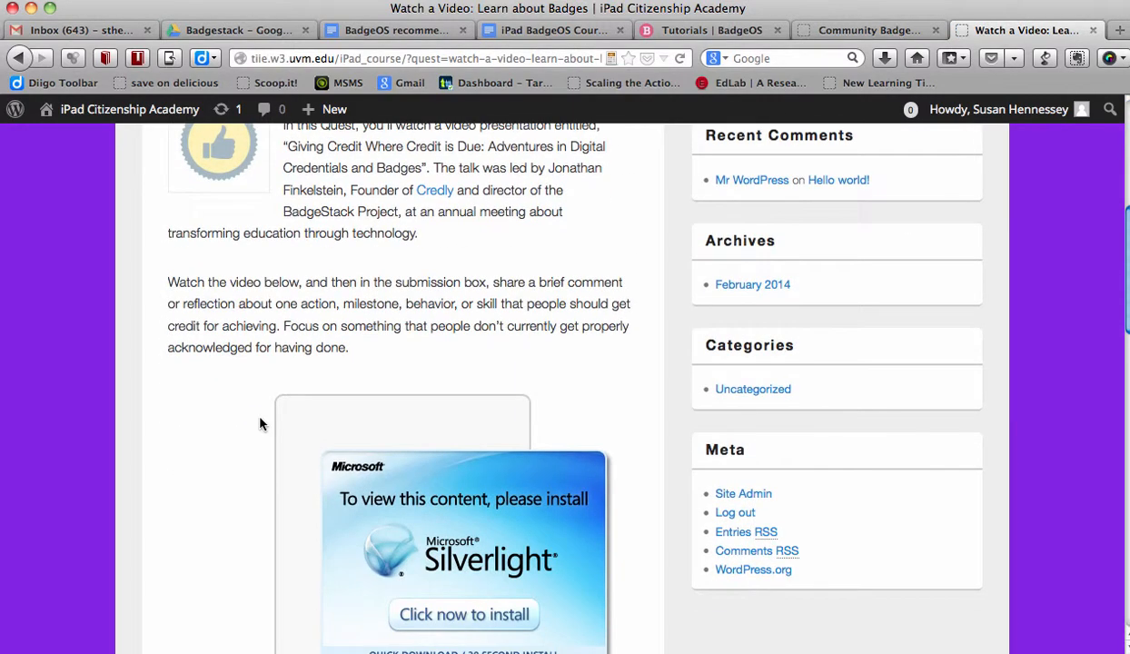
scroll(259, 423, down, 18)
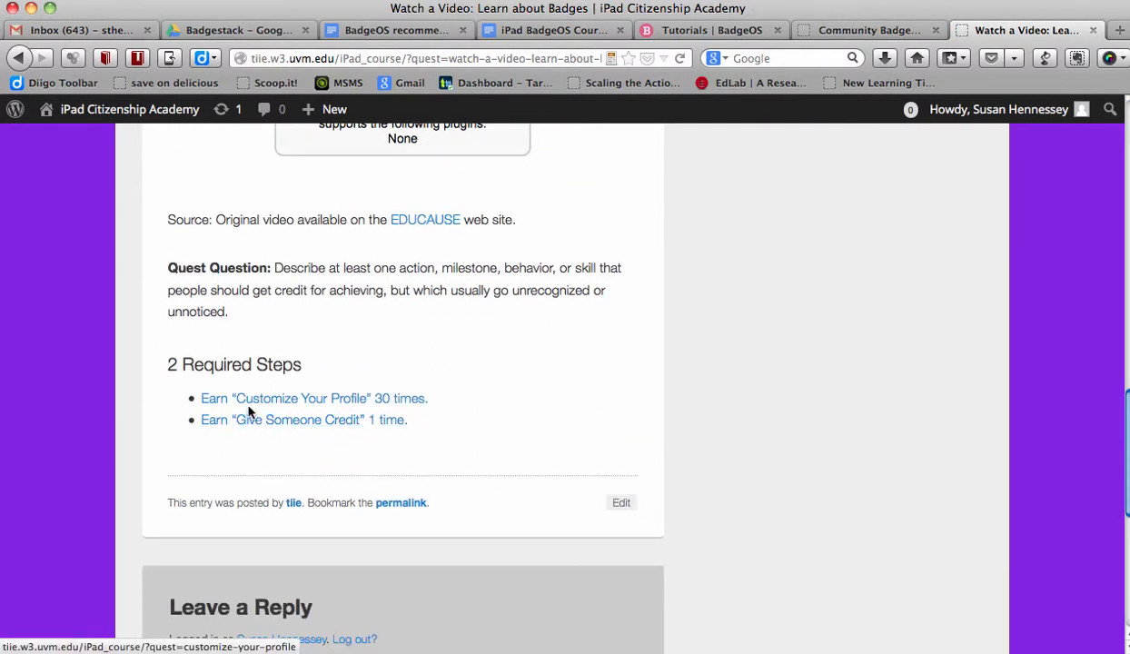
scroll(263, 450, up, 20)
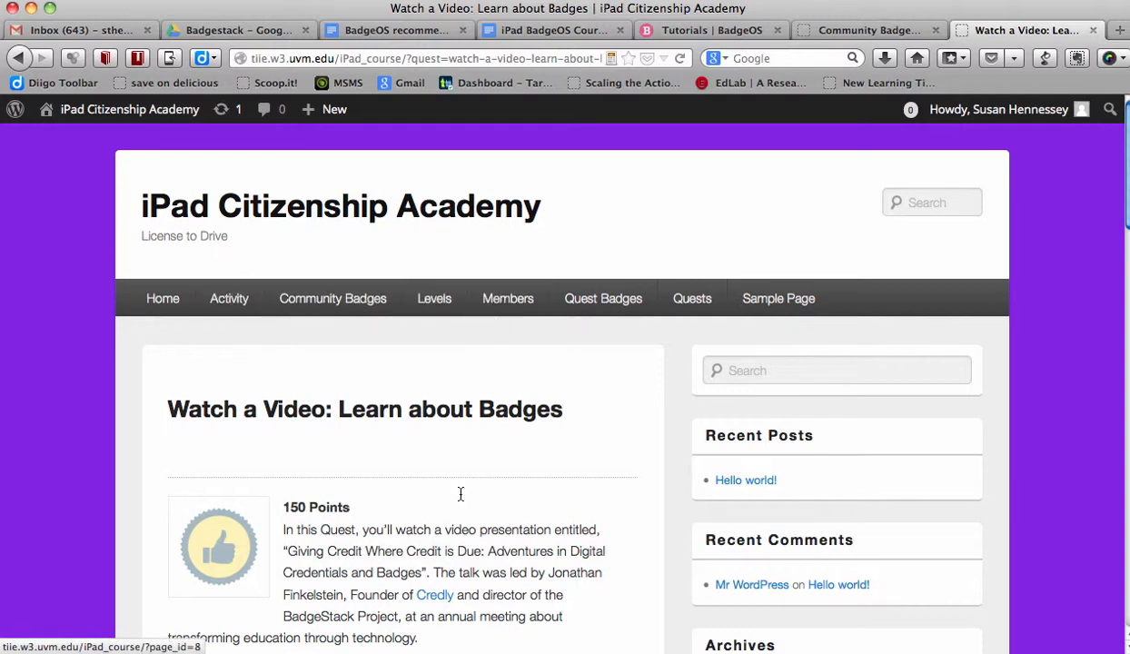
scroll(422, 501, down, 2)
scroll(422, 502, up, 2)
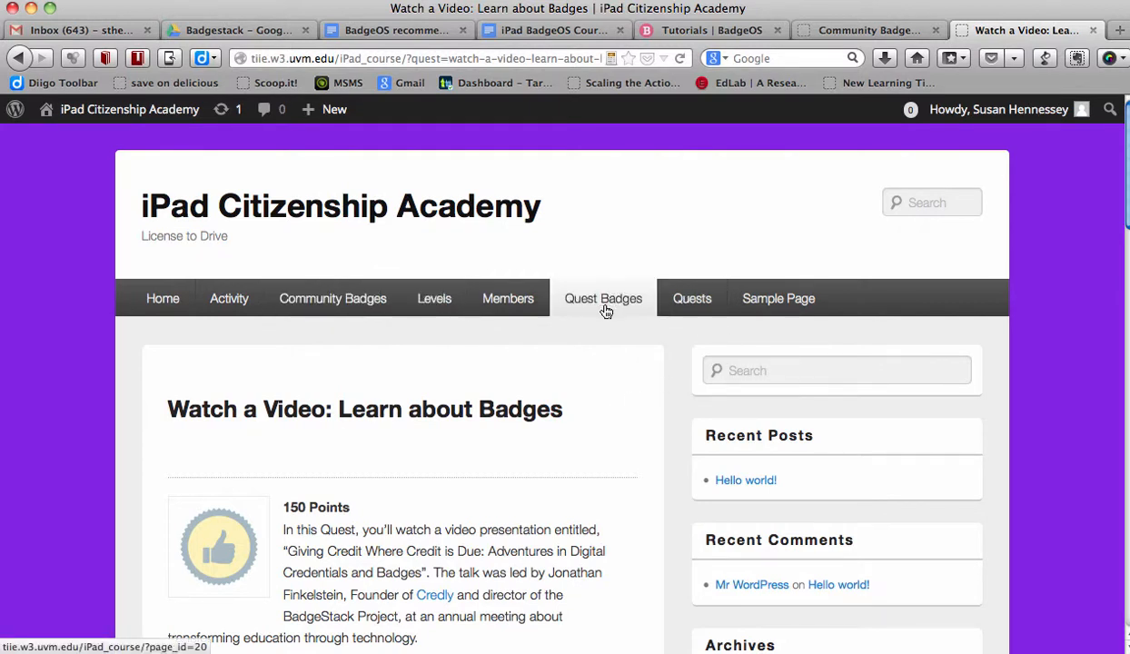
Go to the site's admin dashboard and open the BadgeOS list of quests
mouse_move(75, 109)
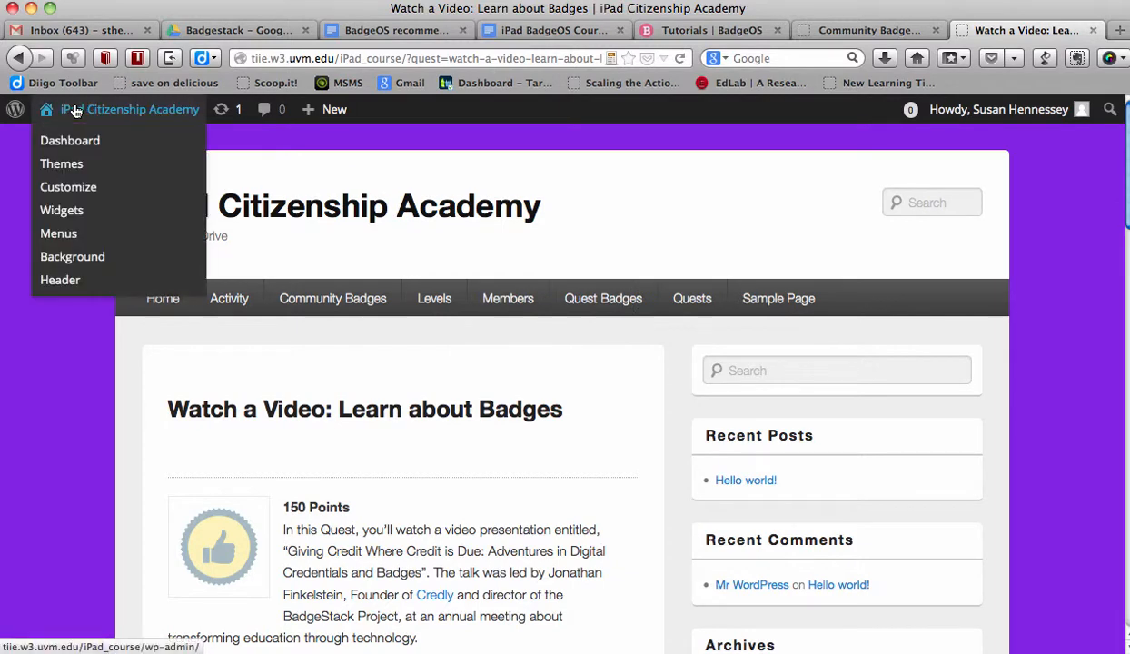
click(64, 142)
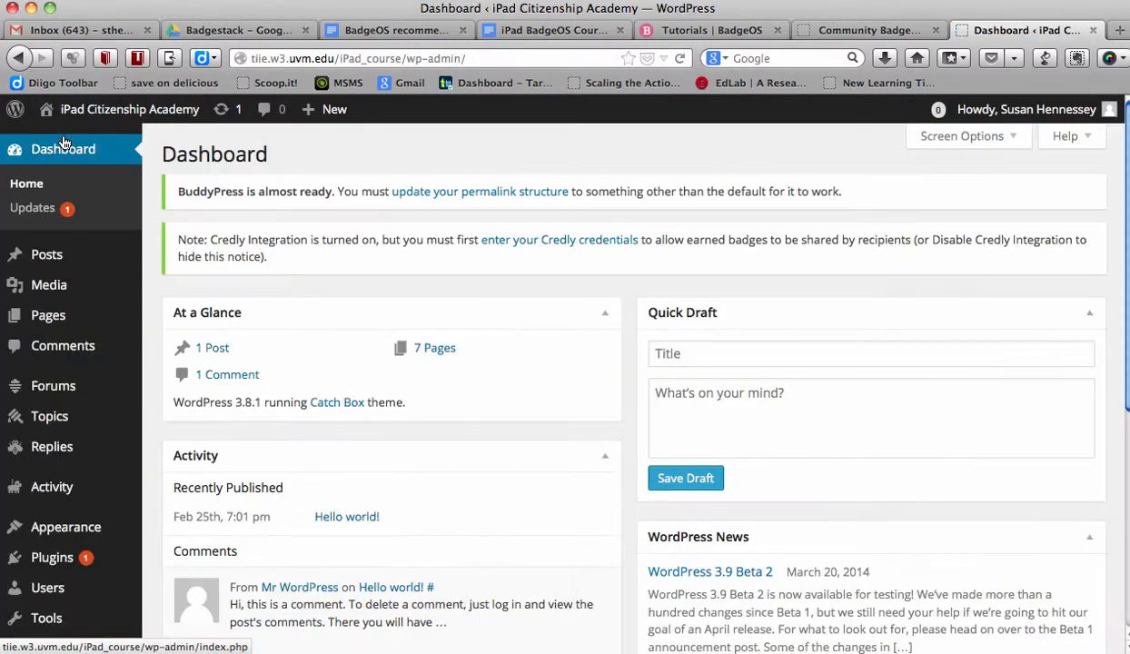
scroll(49, 227, down, 5)
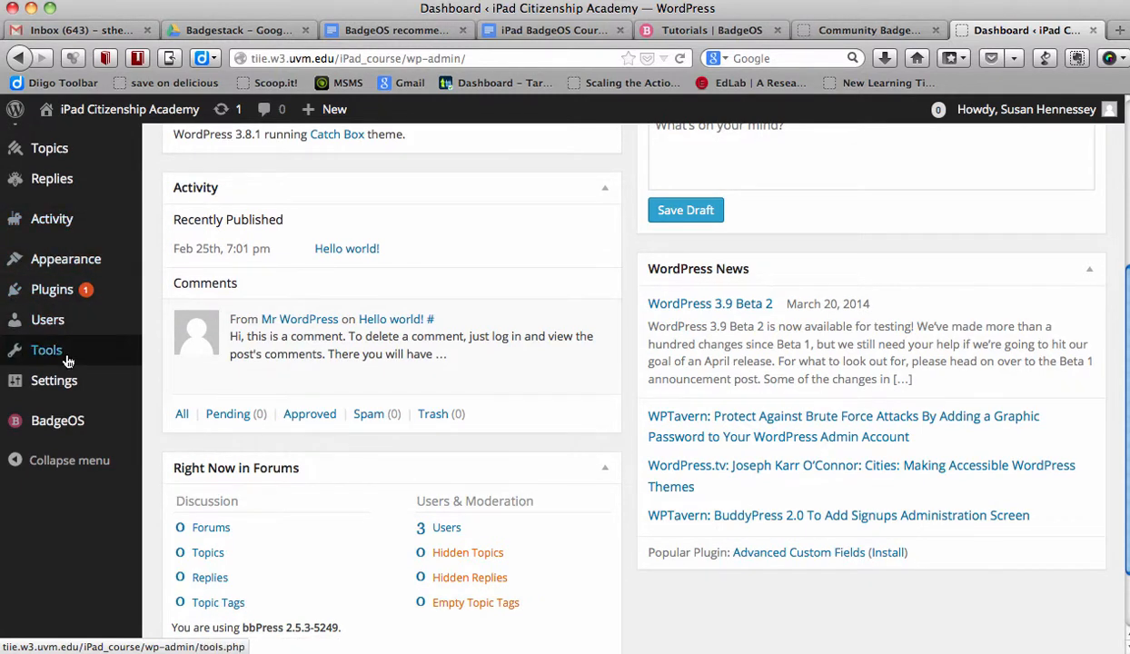
mouse_move(77, 428)
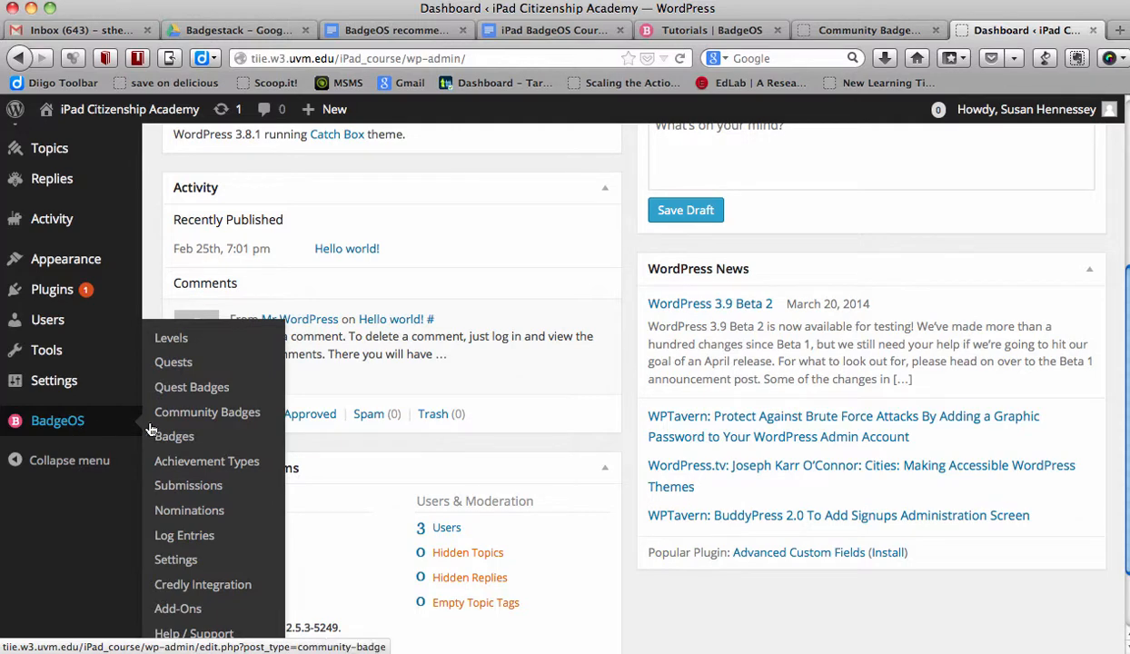
click(174, 363)
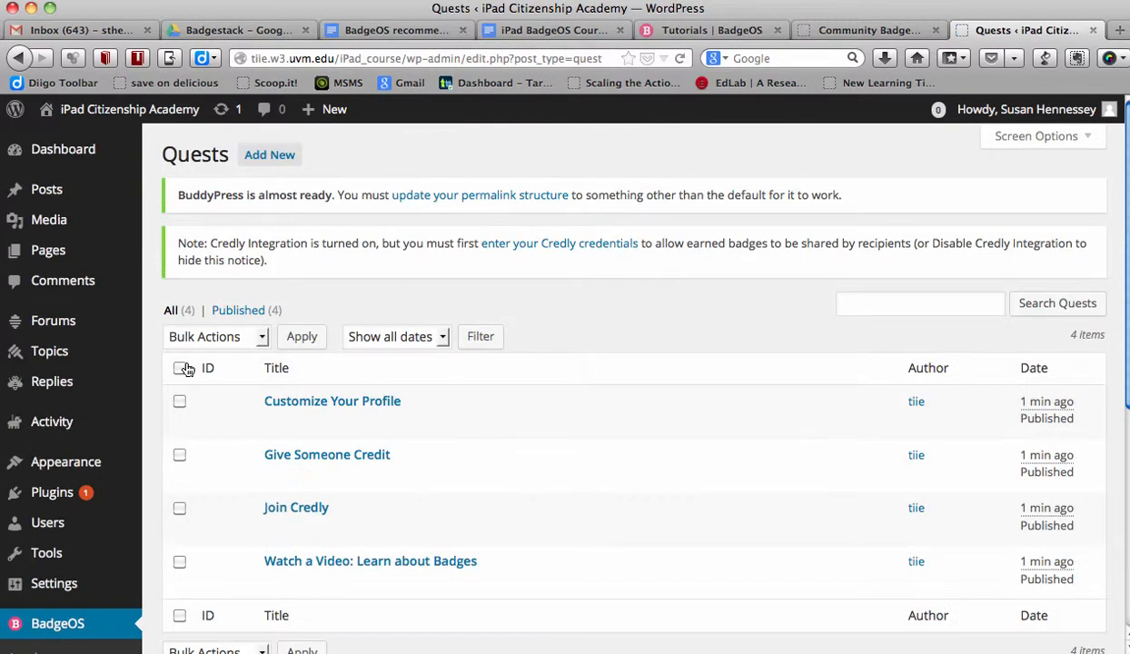
scroll(416, 427, down, 3)
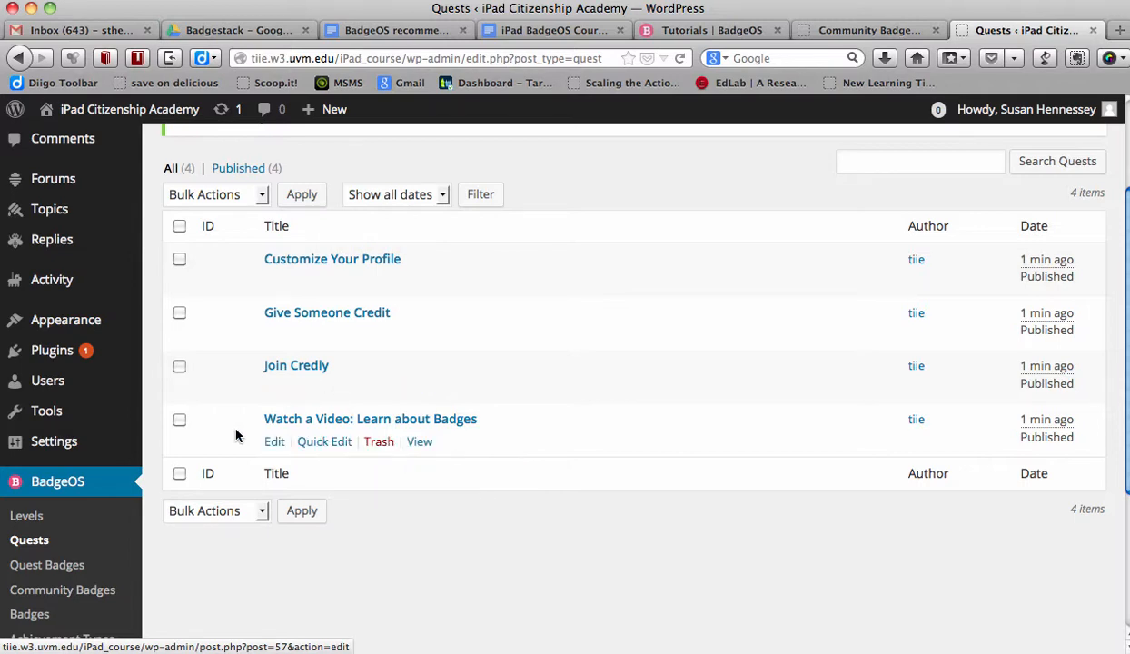
Change the status of the "Watch a Video: Learn about Badges" quest to Draft and update it
click(274, 443)
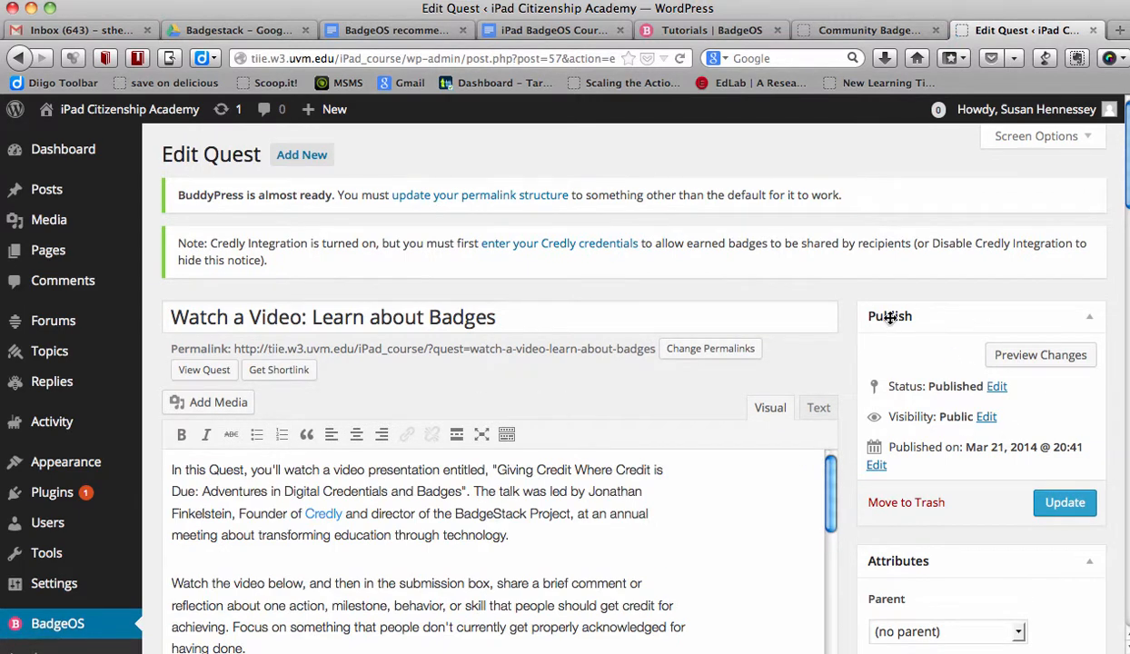
click(996, 387)
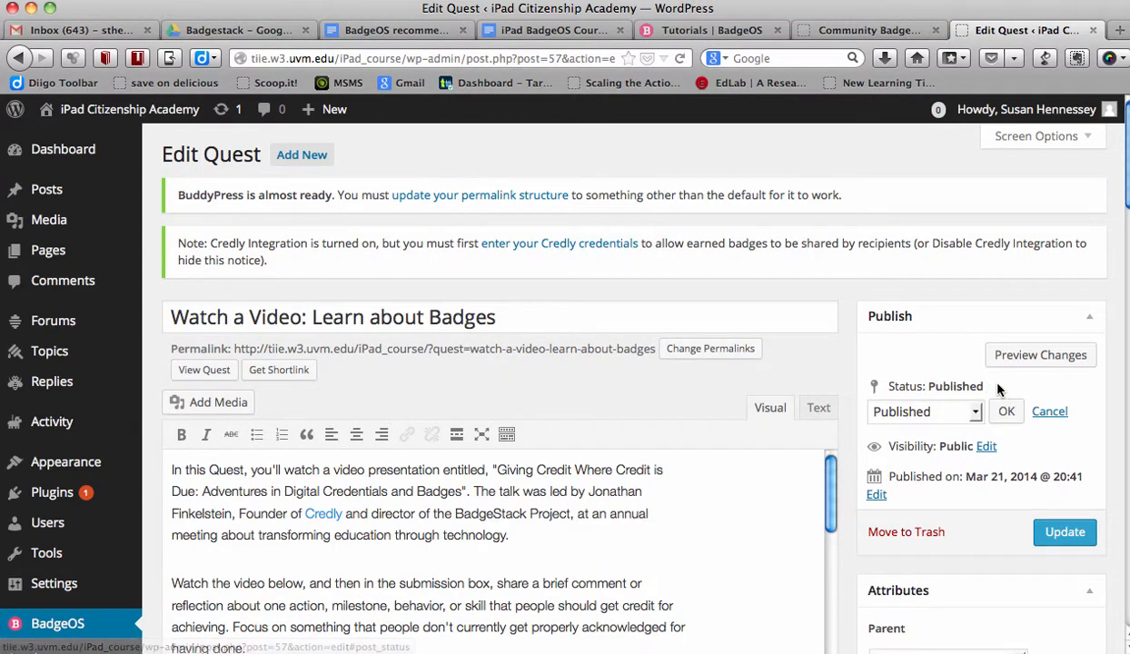
click(949, 410)
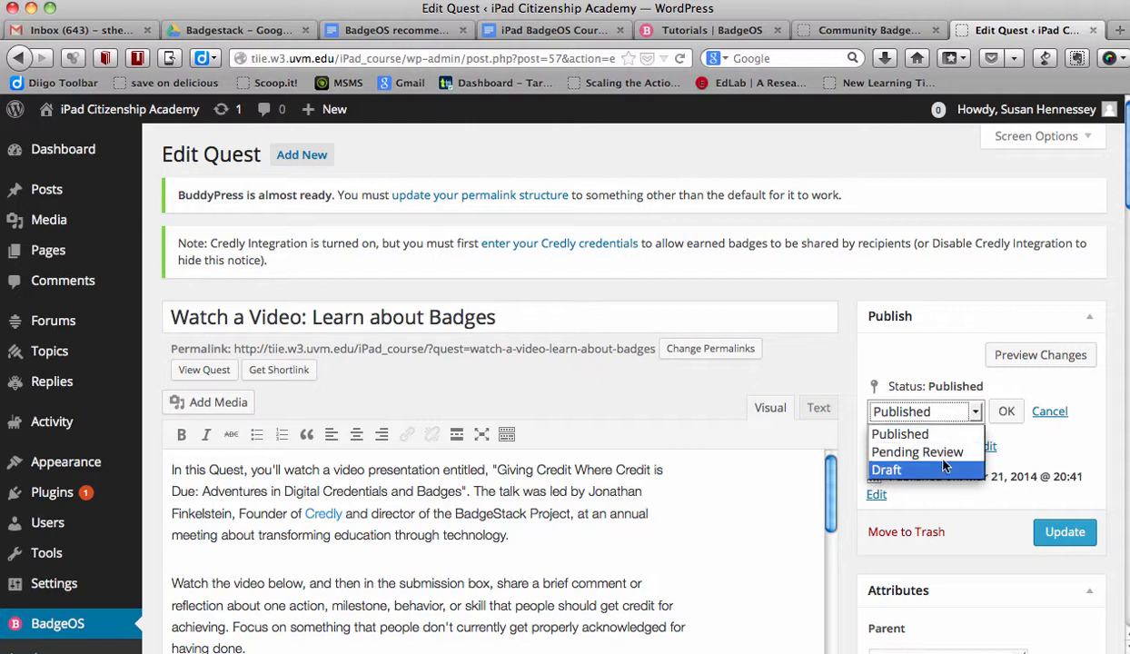
click(889, 471)
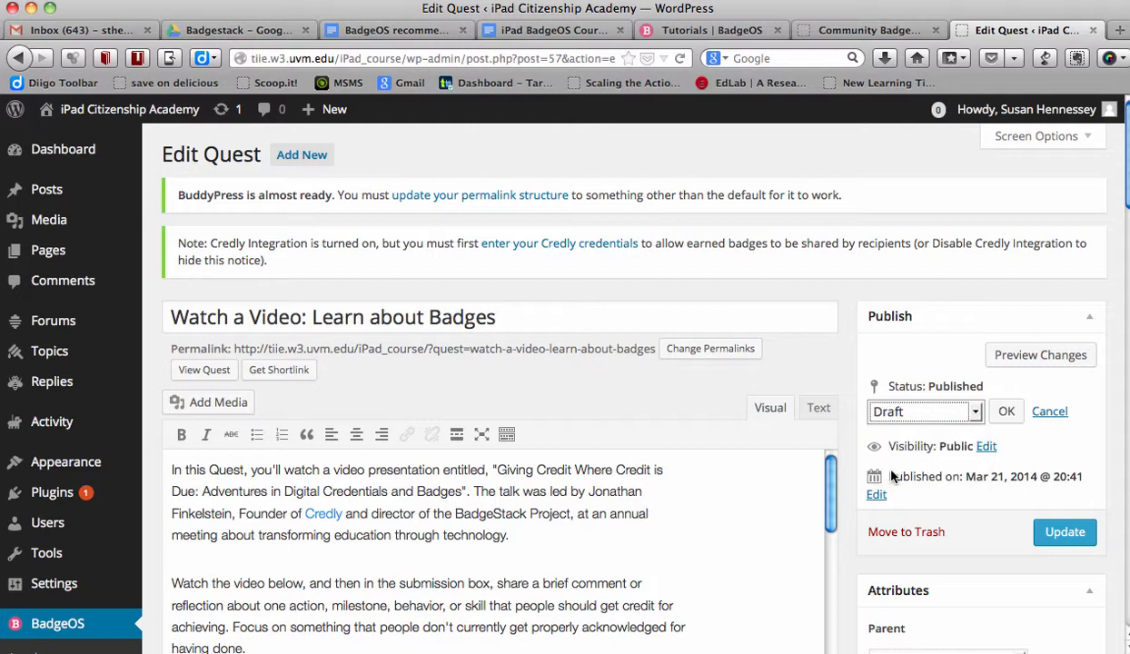
click(1006, 411)
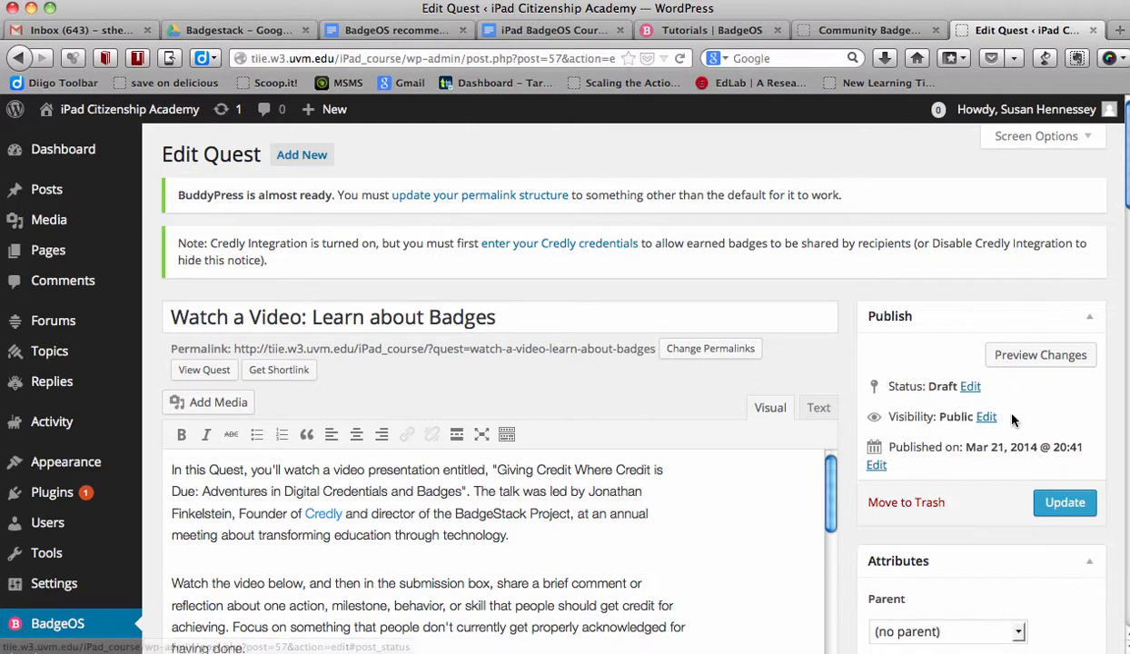
click(1062, 504)
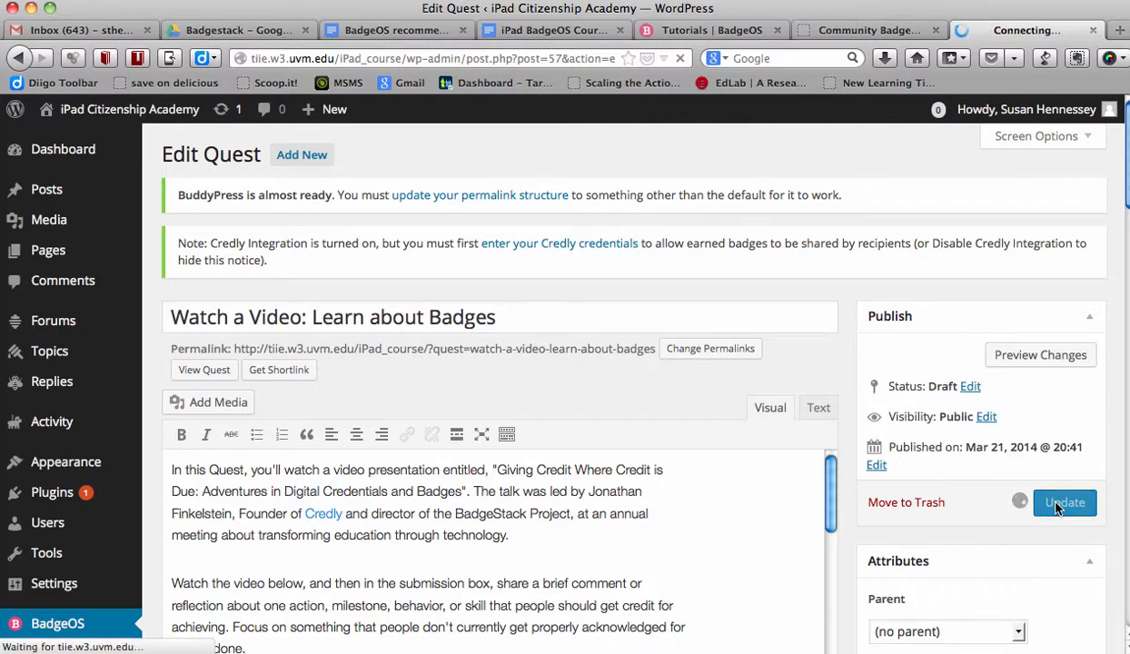
From the quest list, edit the "Give Someone Credit" quest, set its status to Draft and update it
scroll(138, 390, down, 5)
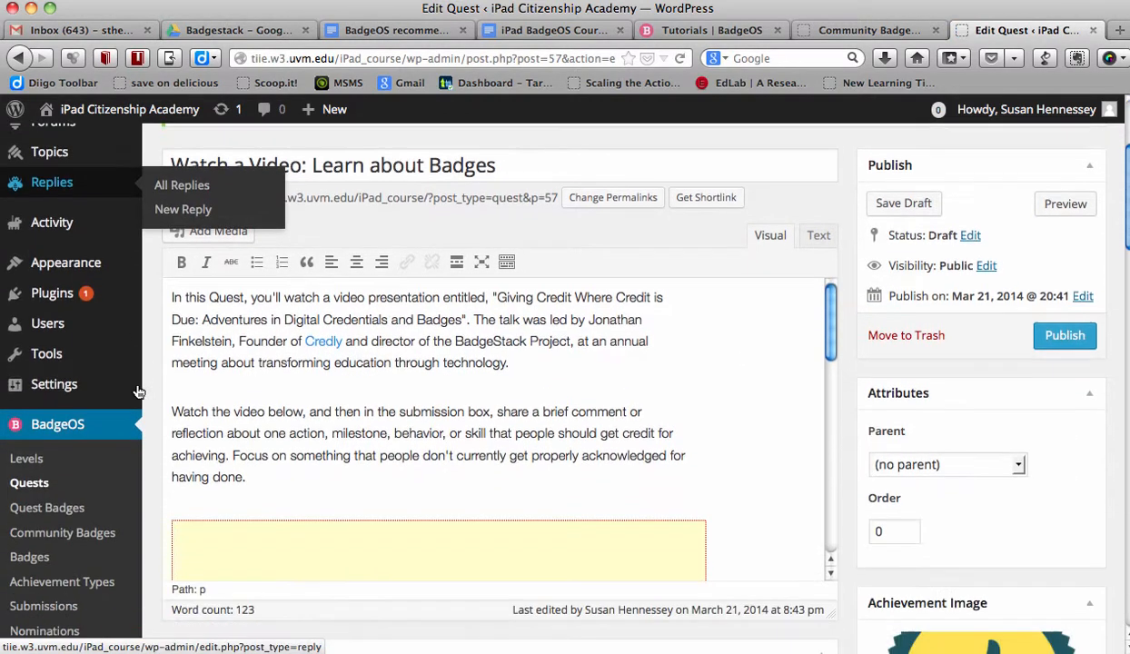
click(32, 456)
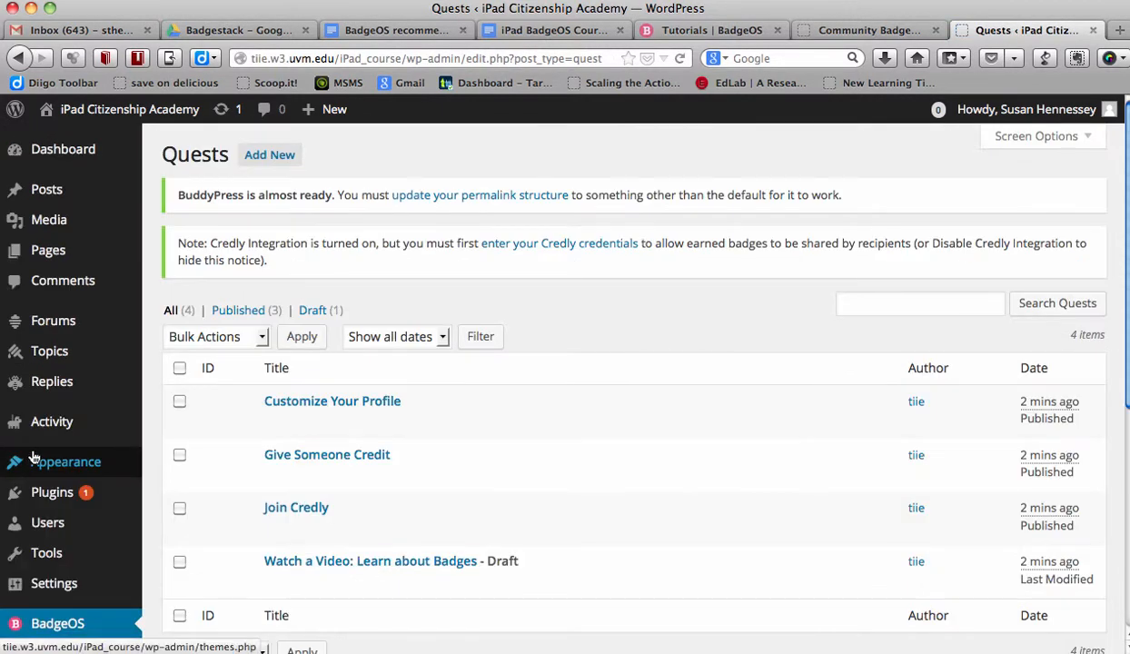
scroll(240, 502, down, 3)
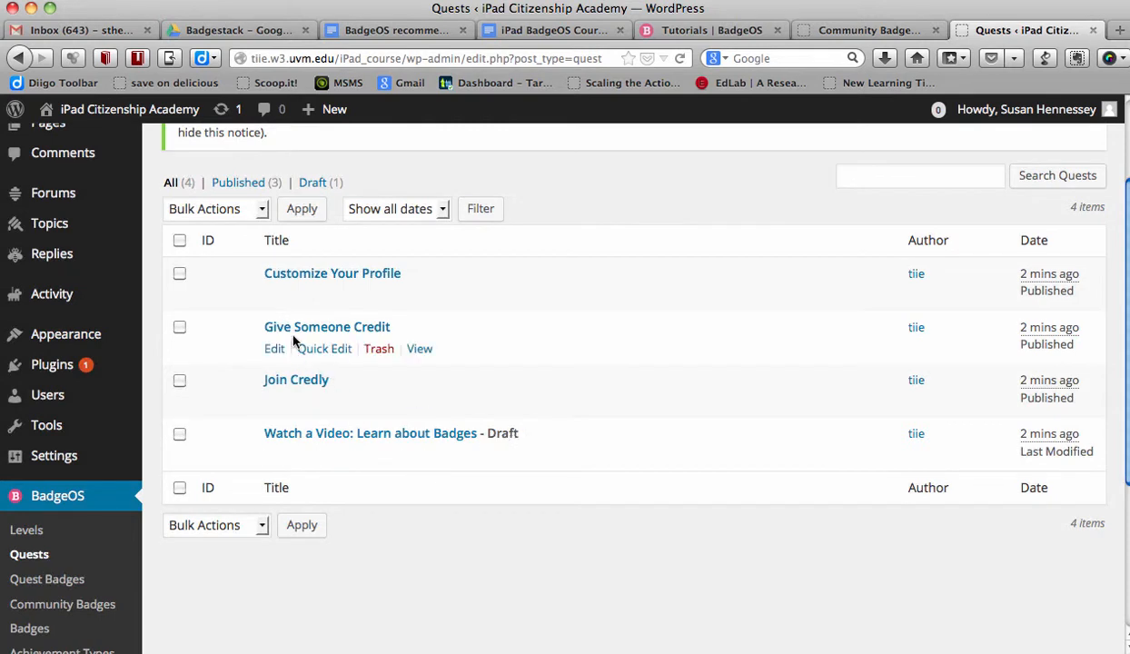
click(274, 350)
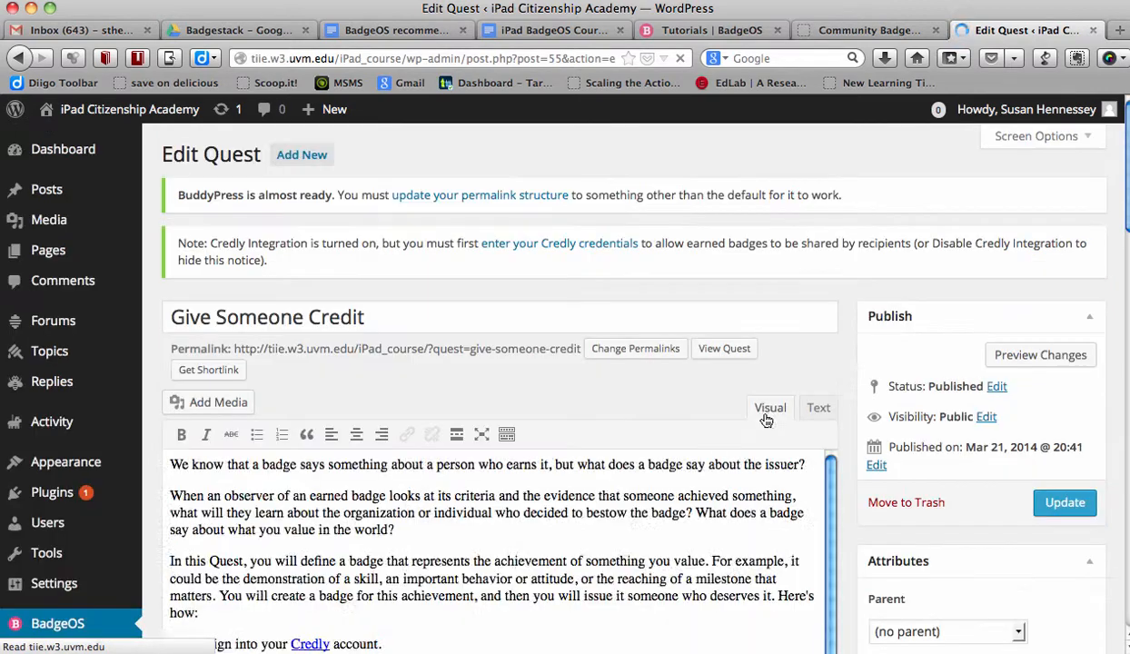
click(986, 417)
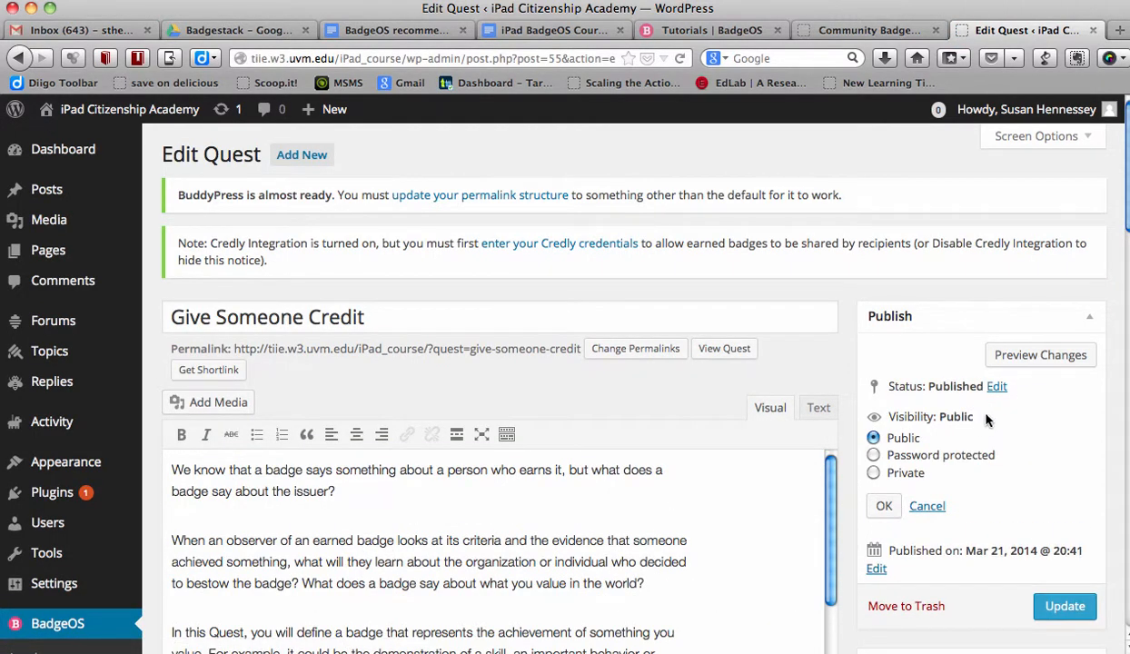
click(994, 386)
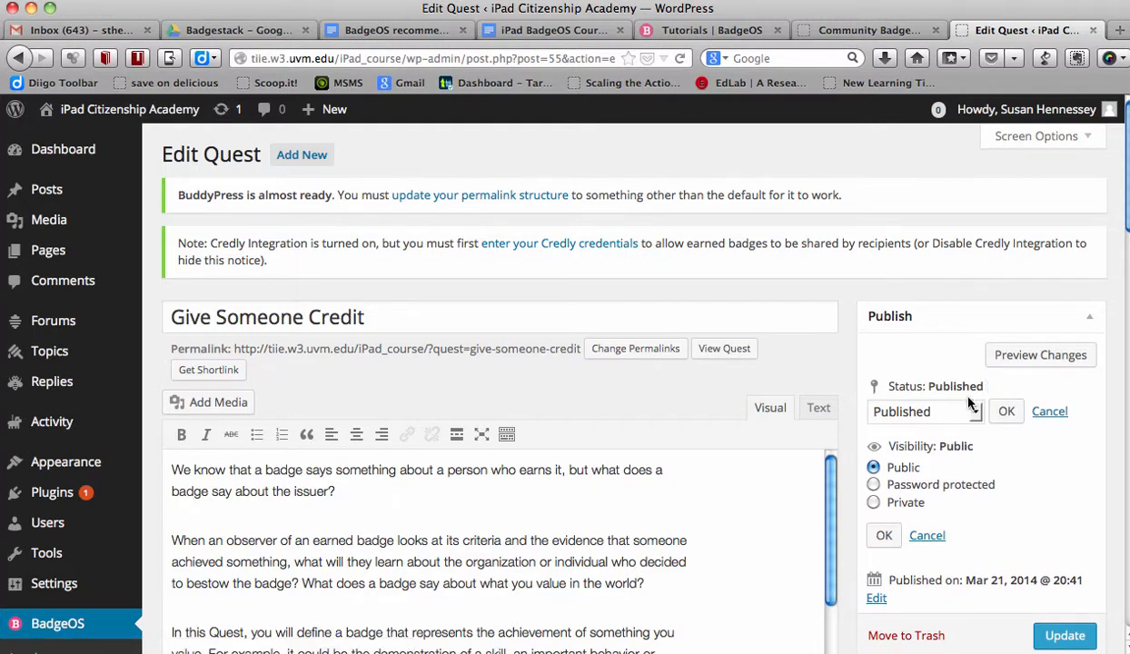
click(978, 413)
click(883, 469)
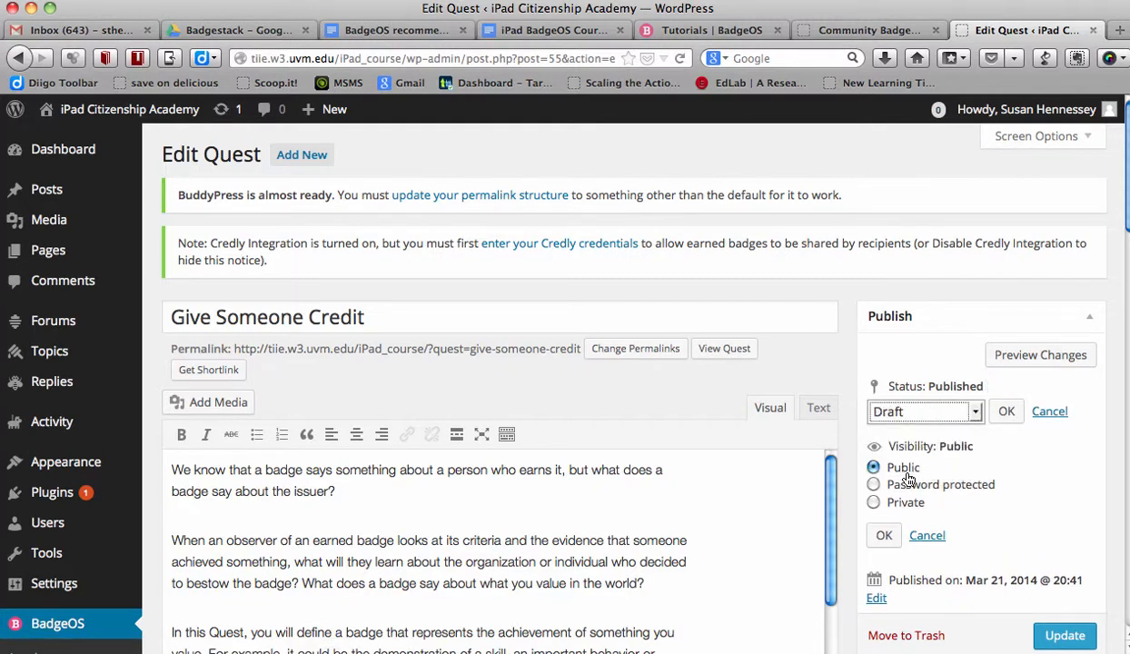
click(1066, 636)
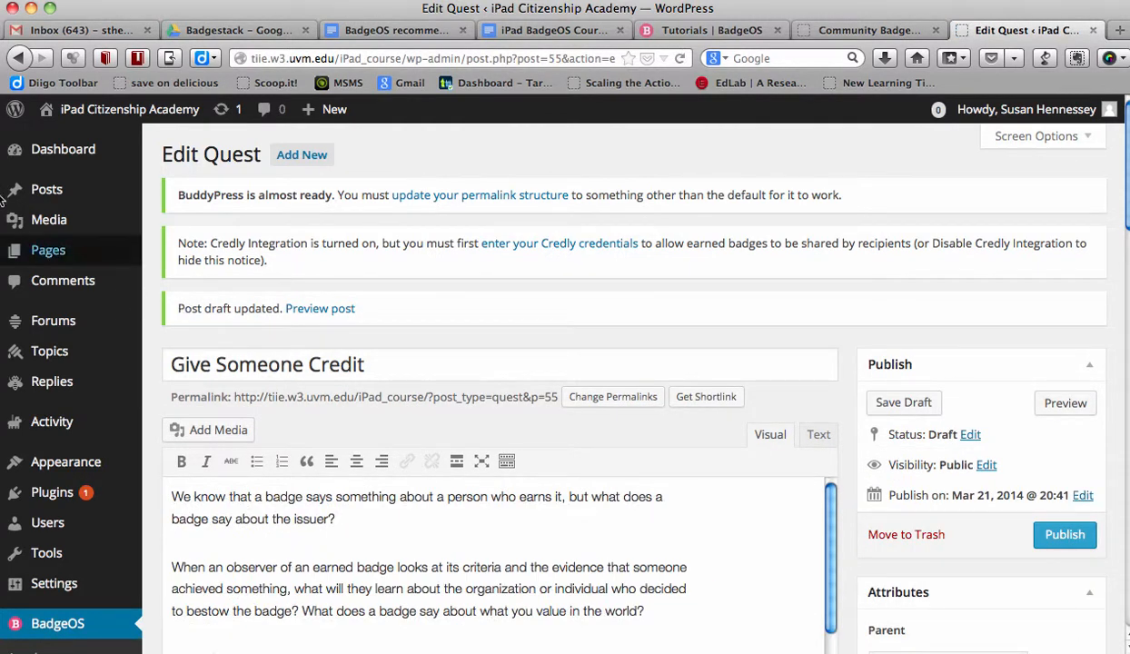
Visit the public iPad Citizenship Academy site and check which quests its Quests page lists
click(64, 125)
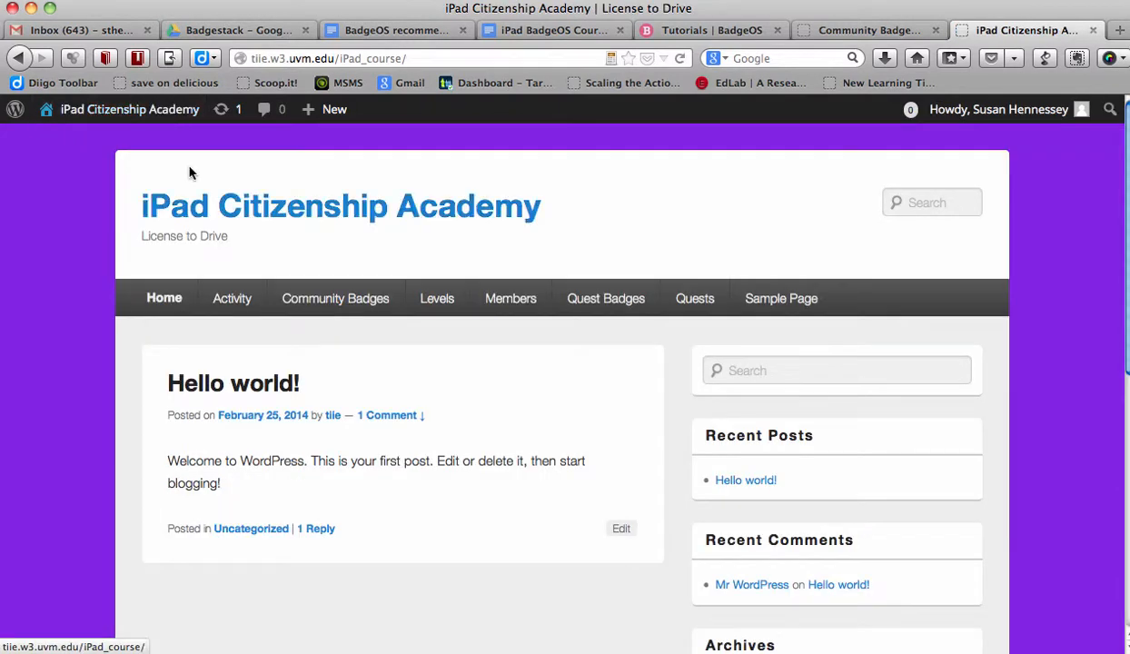
click(695, 302)
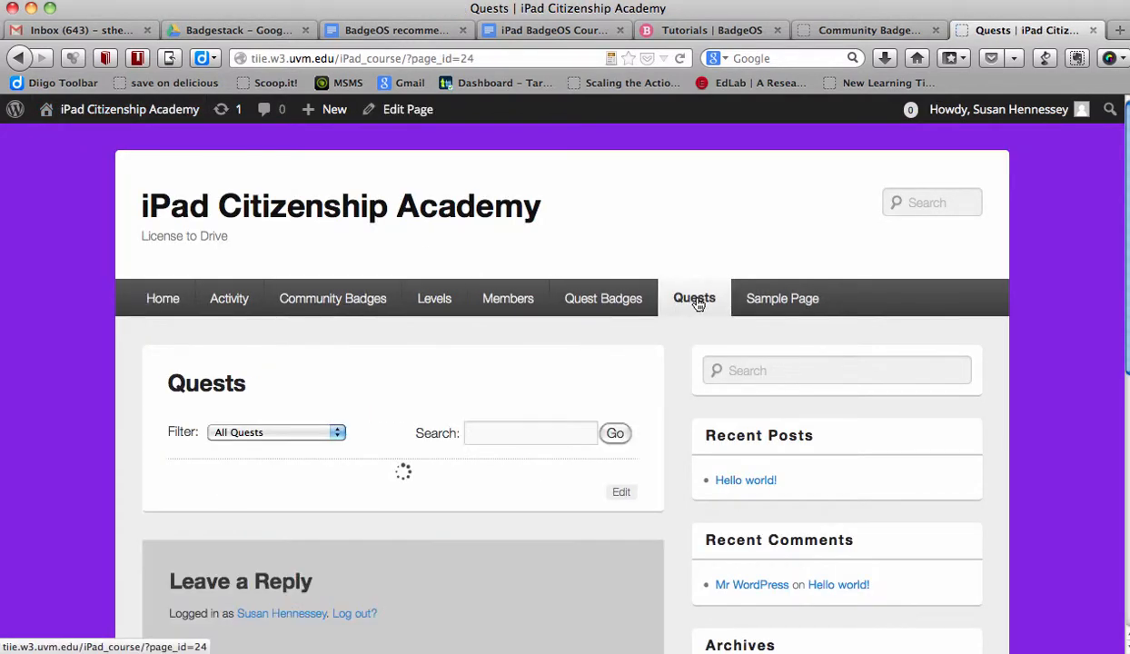
scroll(568, 367, down, 5)
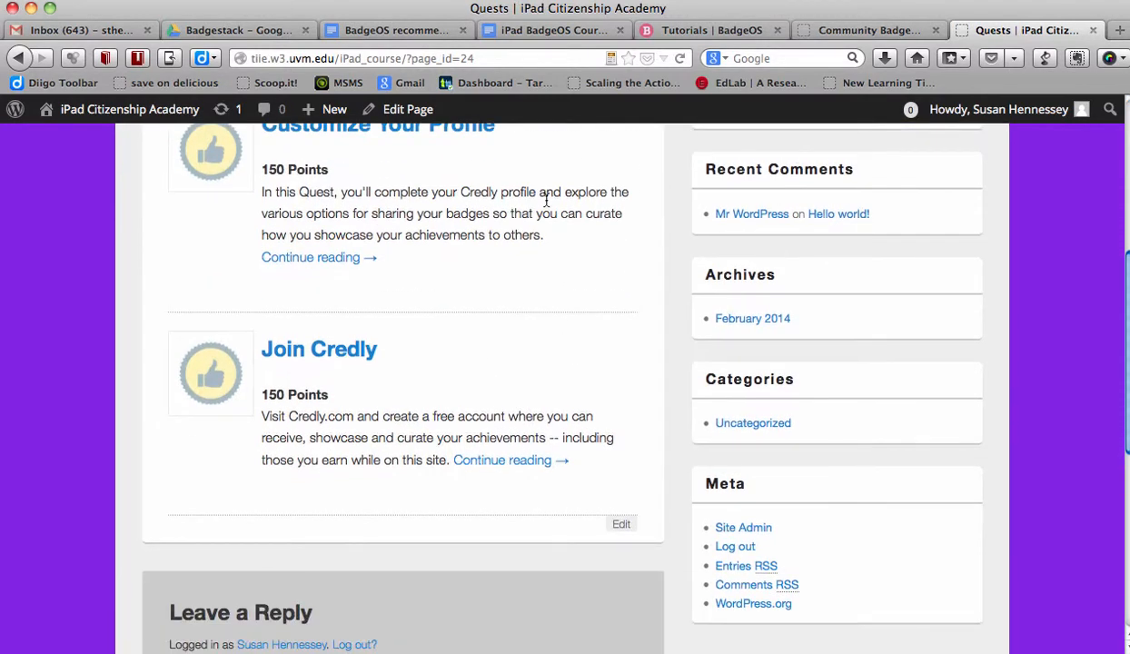
scroll(481, 502, down, 4)
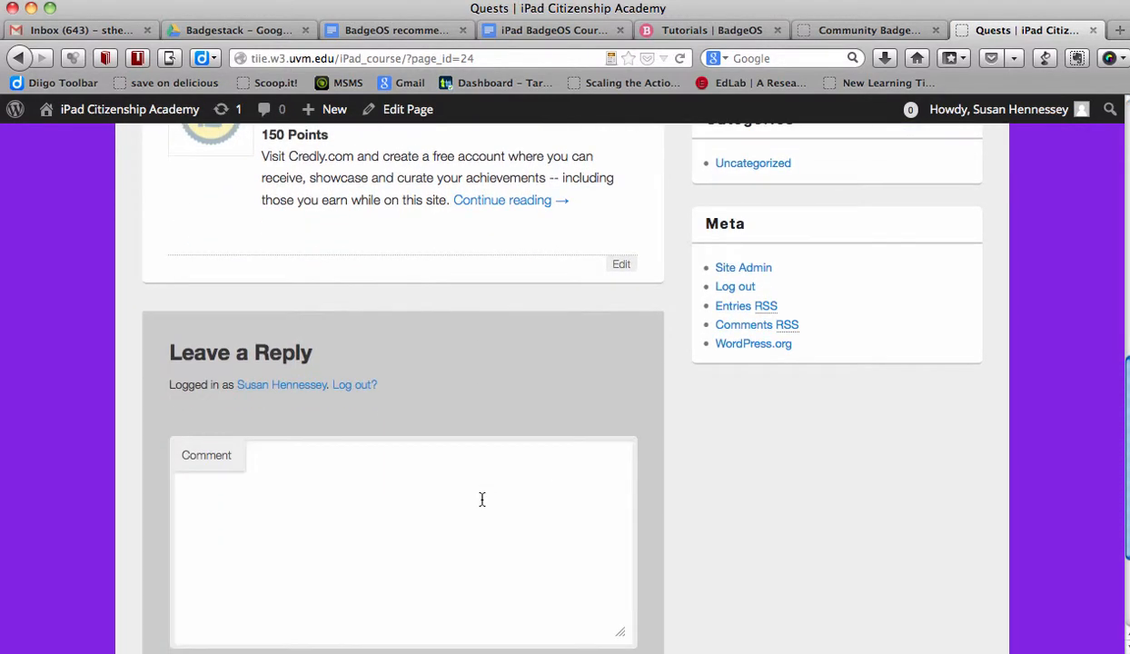
scroll(481, 499, up, 8)
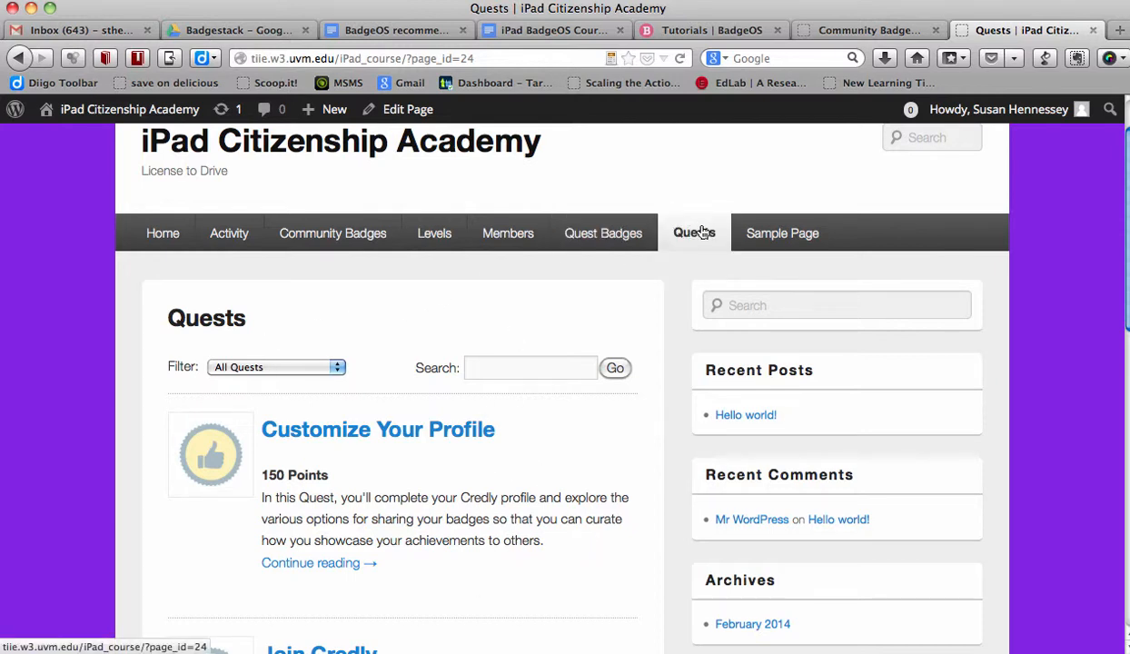
Return to the admin dashboard and review the BadgeOS quest list with its published and draft quests
click(73, 110)
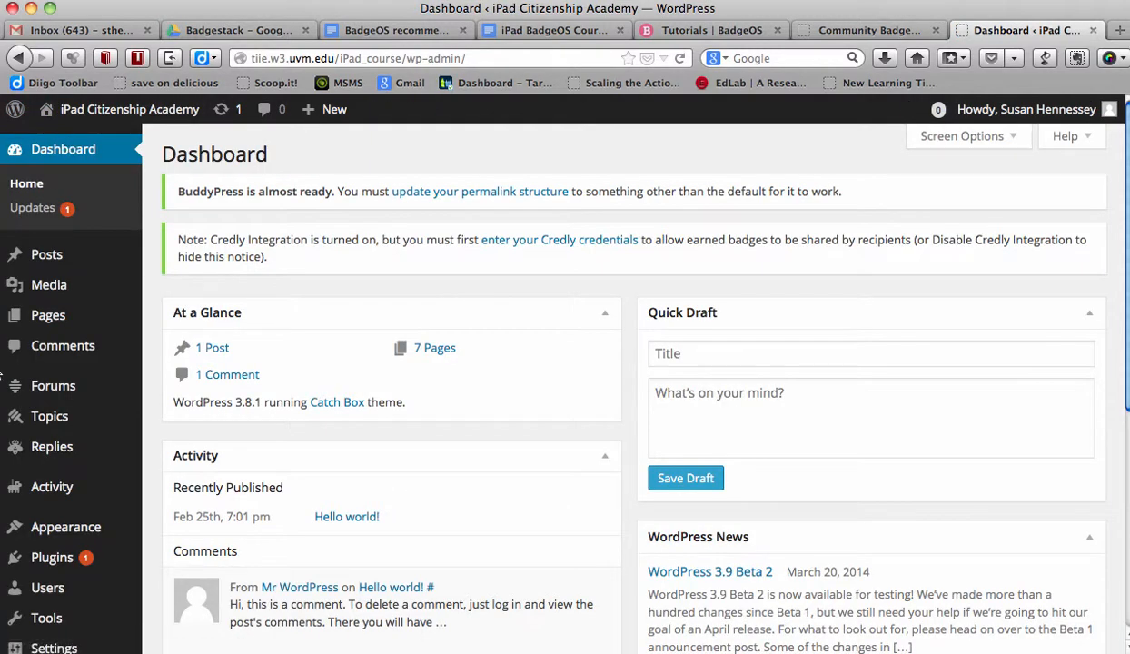
scroll(9, 508, down, 5)
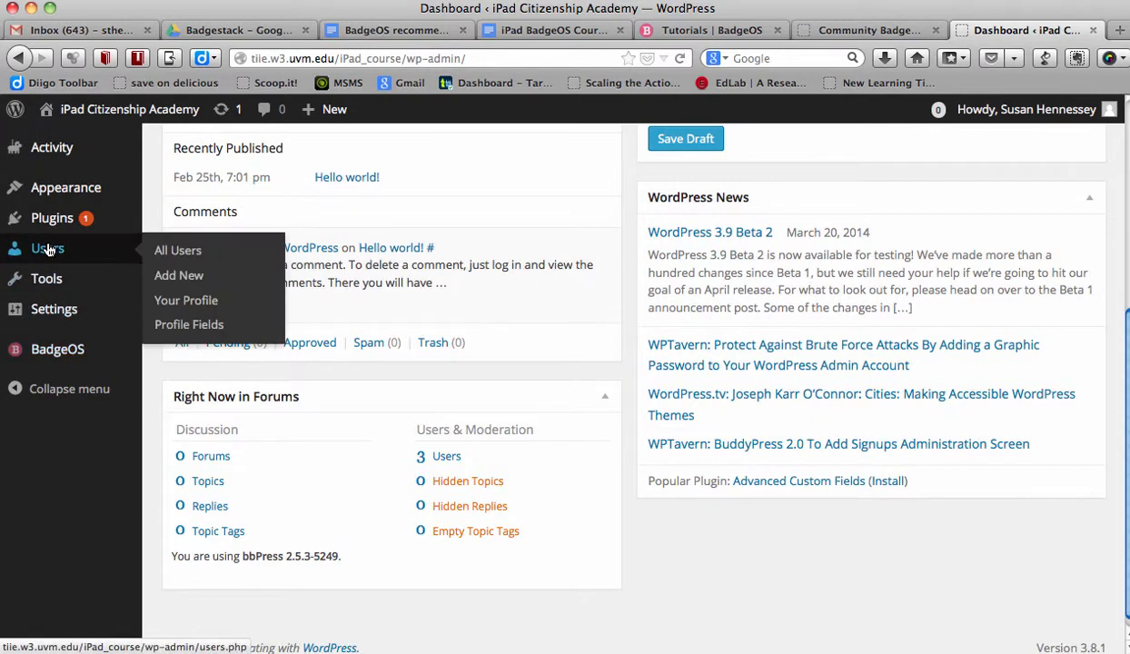
mouse_move(57, 356)
click(191, 308)
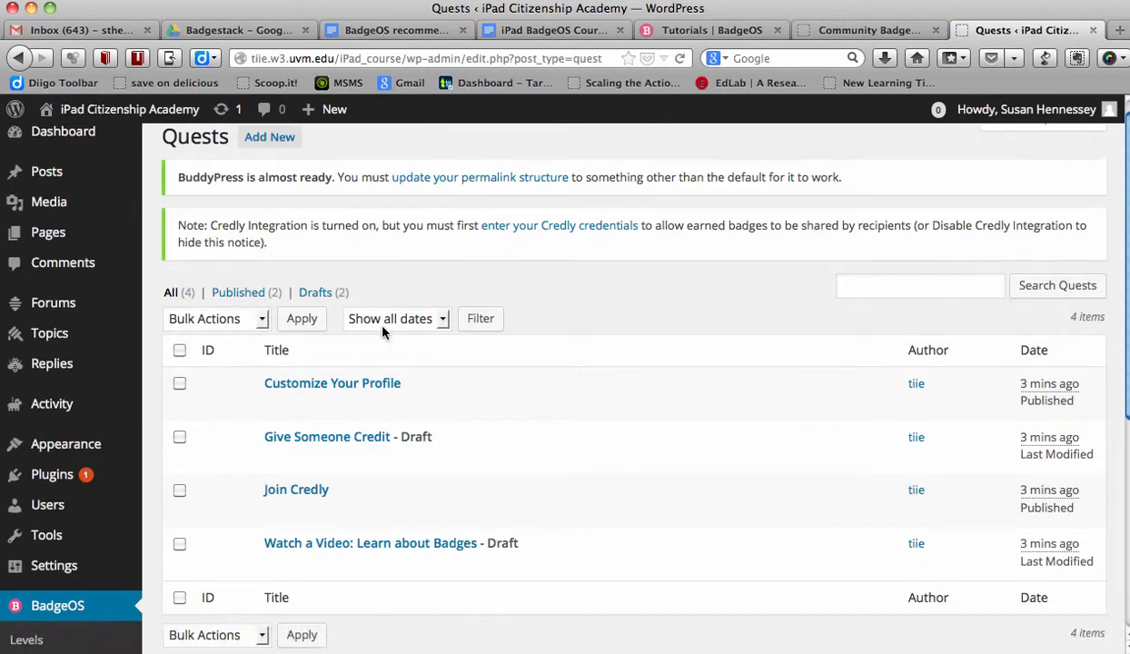
scroll(377, 326, down, 3)
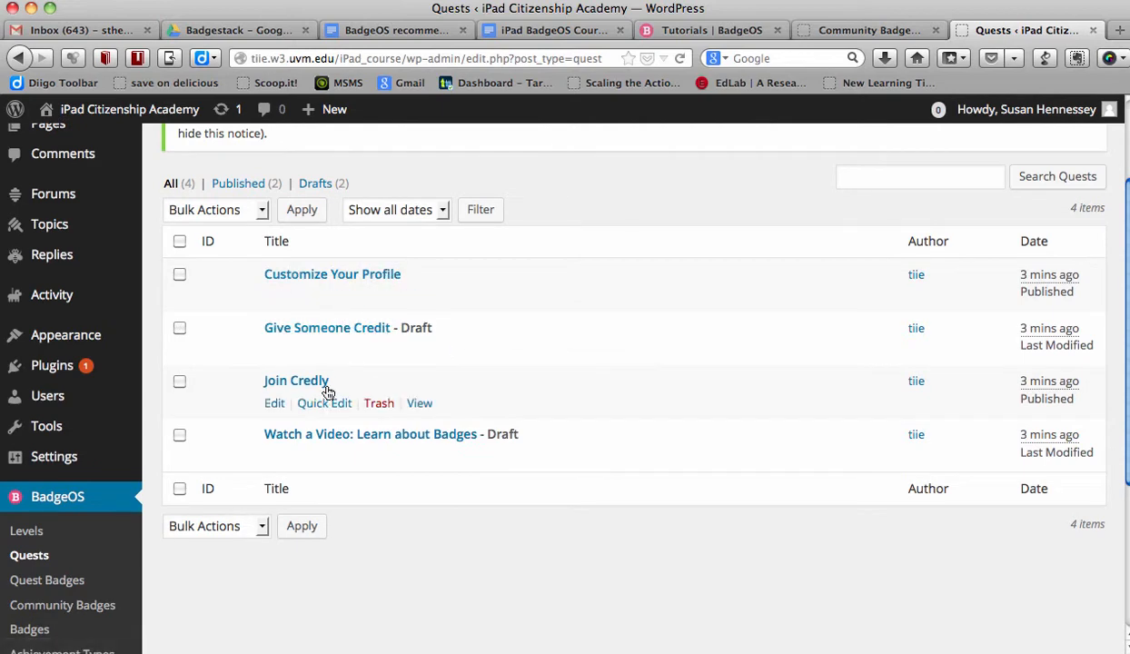
scroll(396, 442, up, 3)
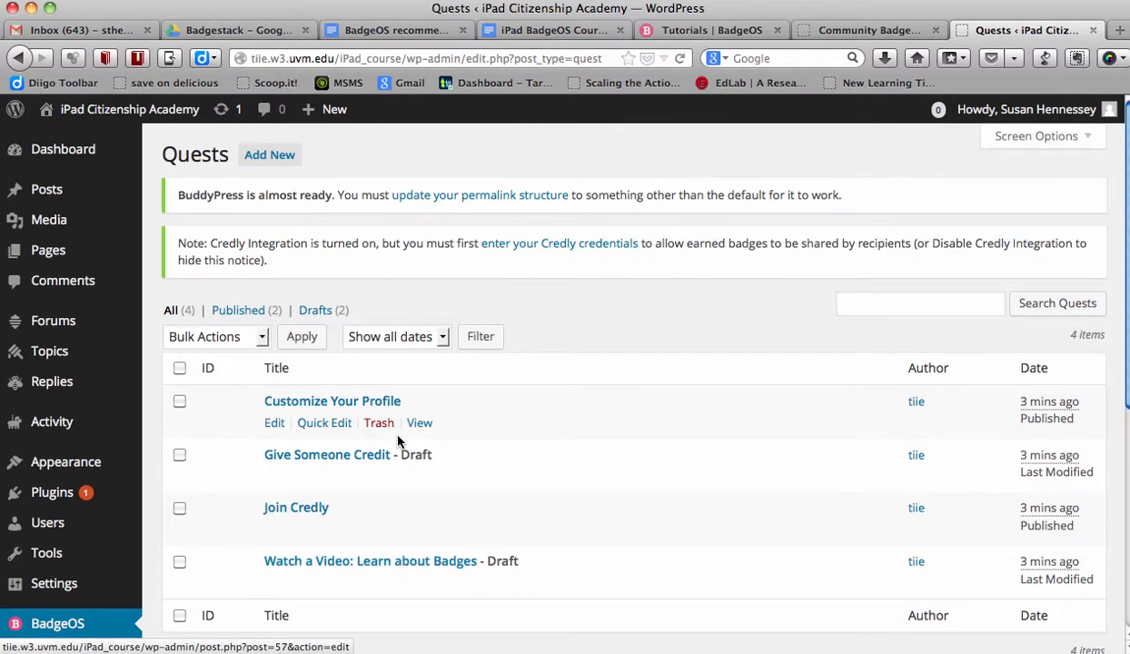
Add a new quest, title it "Broadcast Your Thinking", and move to its empty description
click(296, 156)
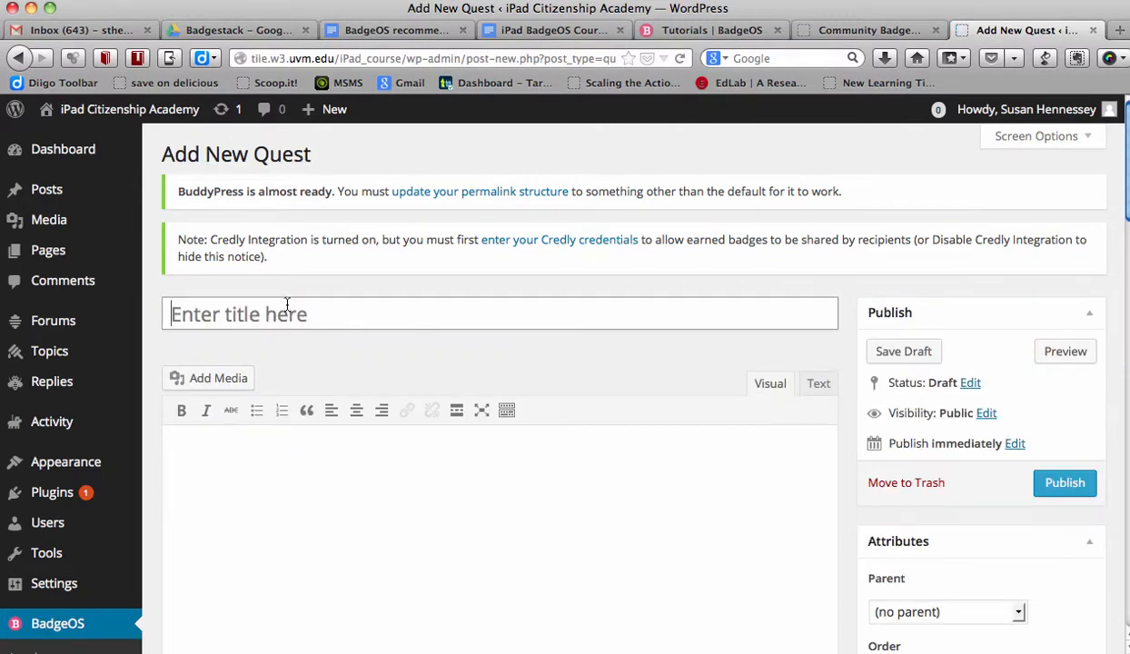
click(286, 305)
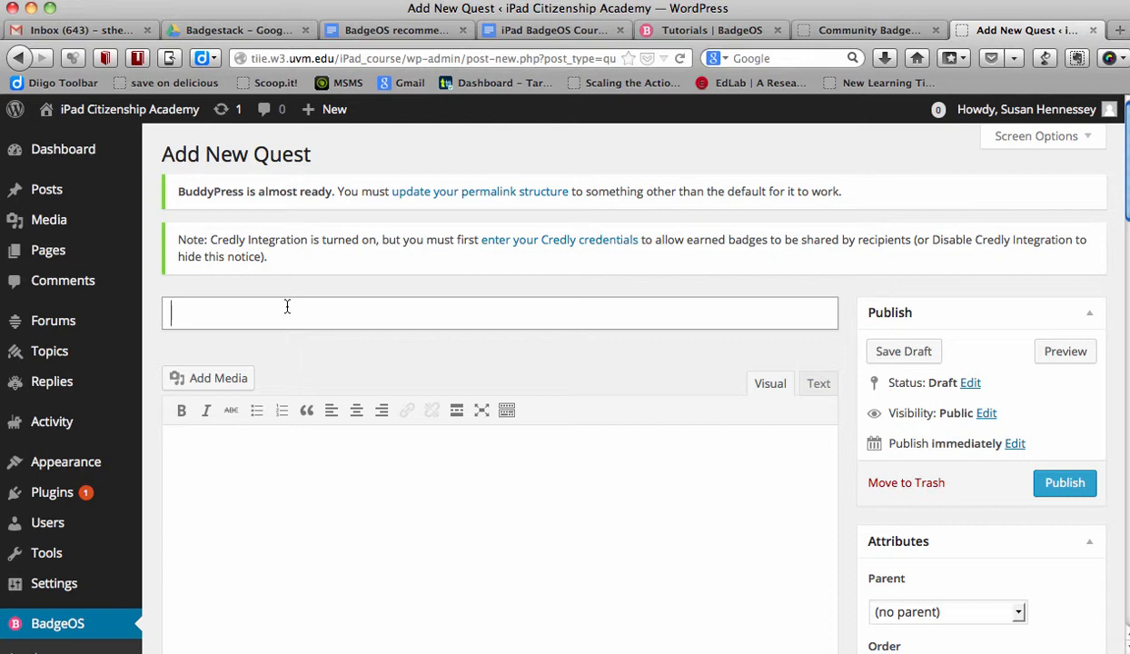
text(Brao)
key(BackSpace)
key(BackSpace)
text(oadcast)
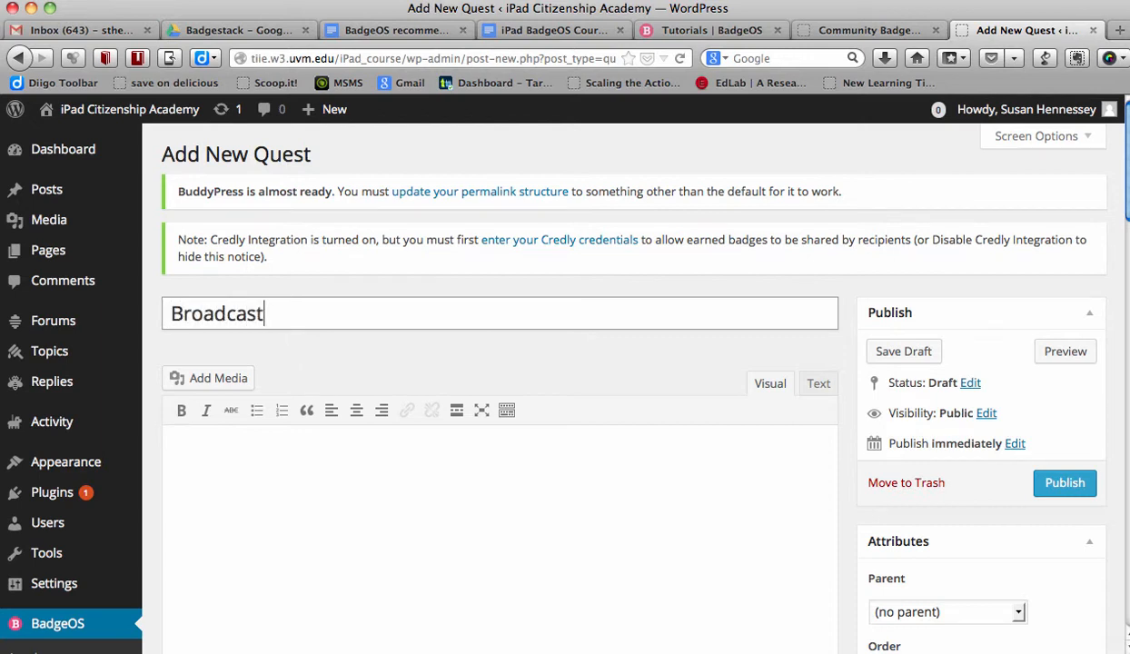
text( Your Thinki)
key(BackSpace)
text(king)
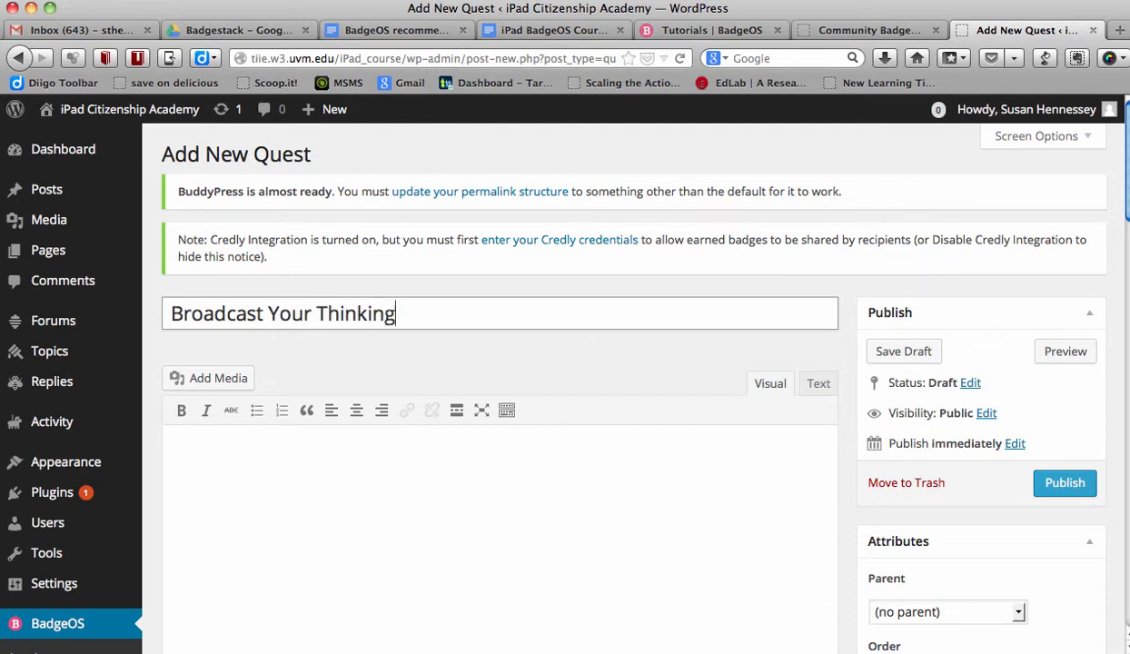
click(356, 471)
scroll(356, 472, down, 3)
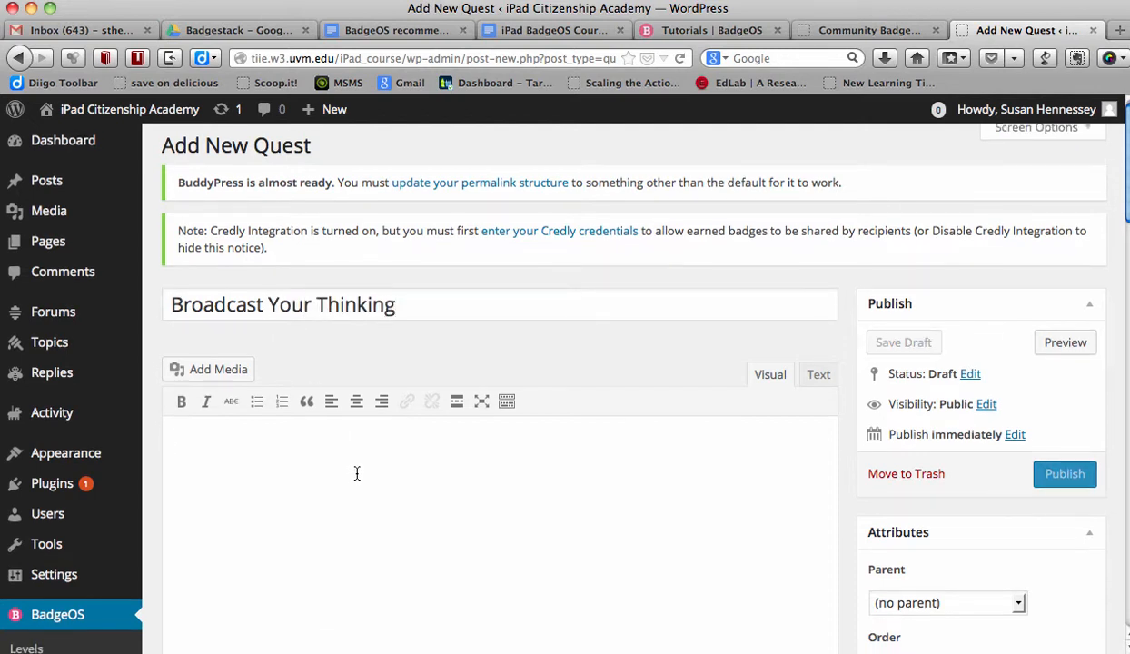
Write the quest description "AudioBoo or iMovie to record your voice"
text(Au)
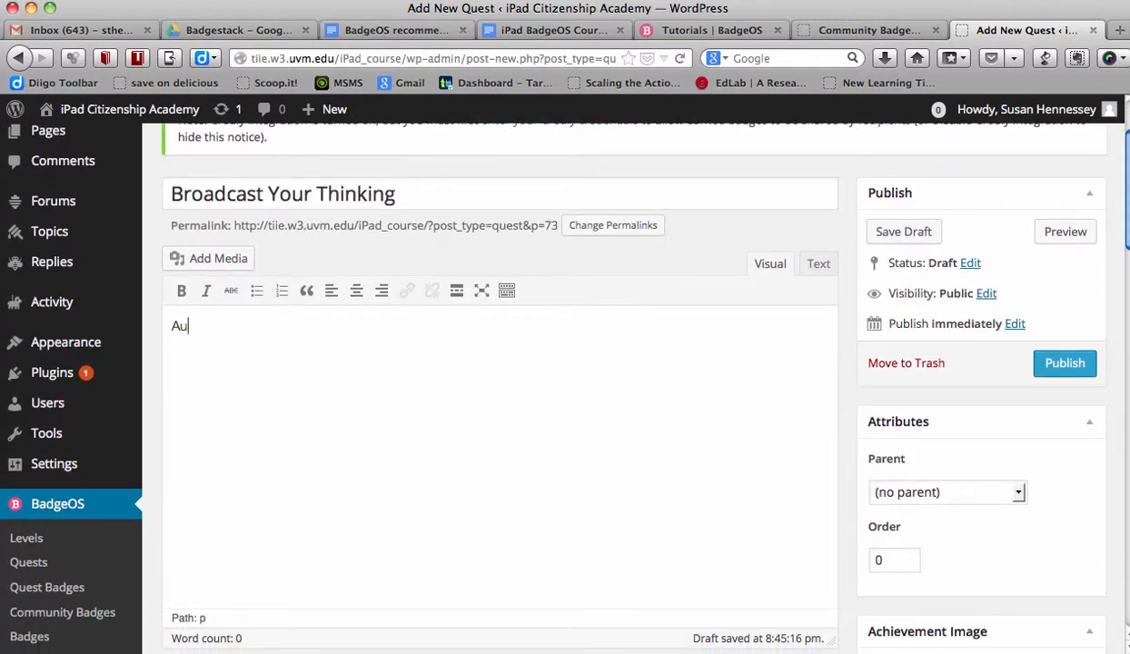
text(dioBoo or iMovie to record)
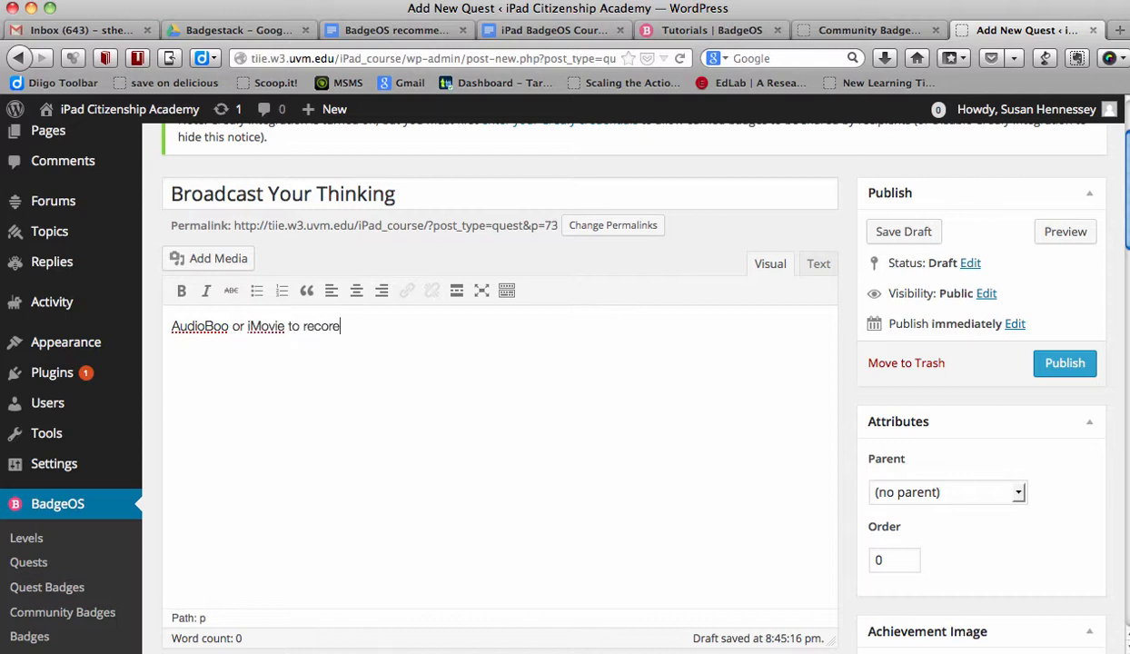
text( your voice)
Look through the media library images available for the quest description, and close it without inserting anything
click(210, 259)
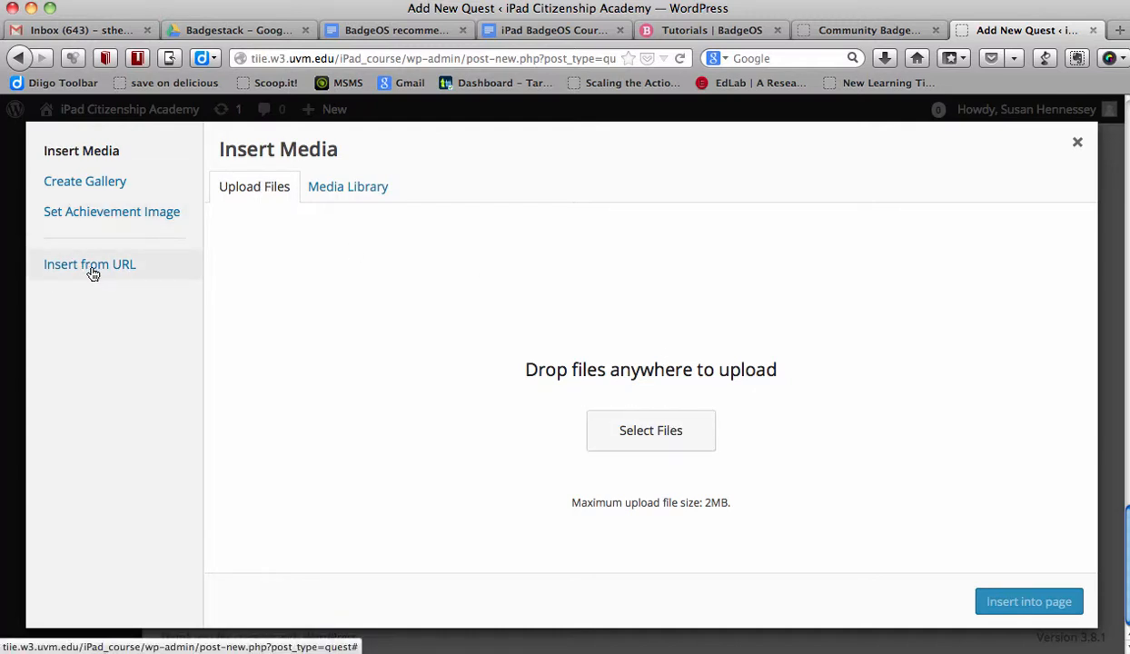
click(356, 194)
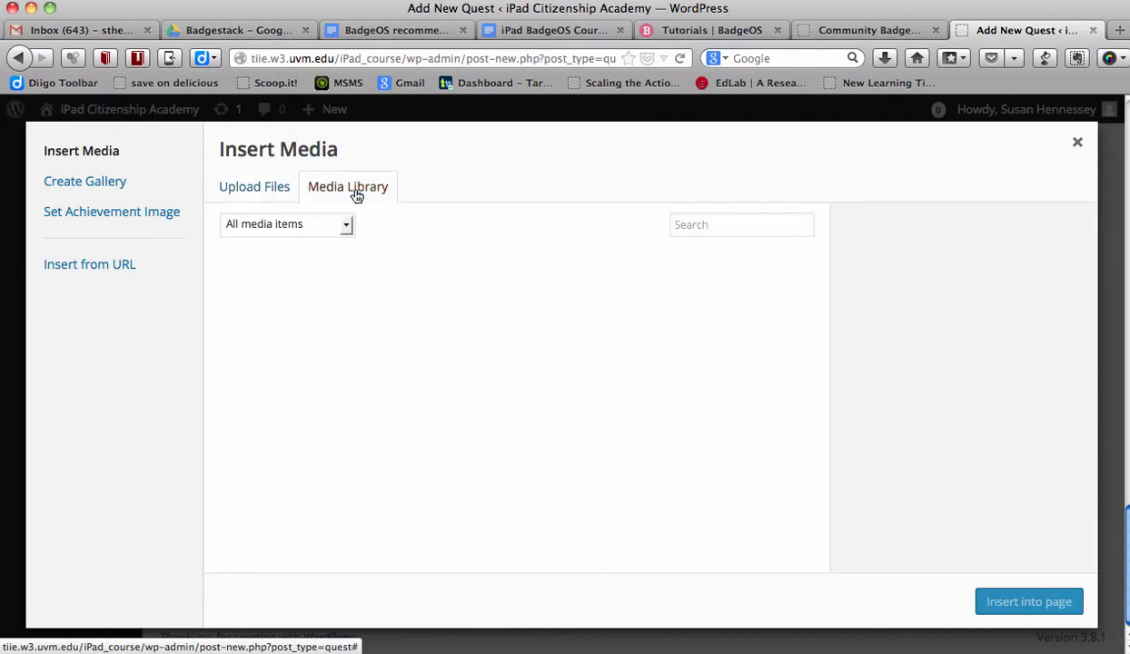
scroll(595, 416, down, 5)
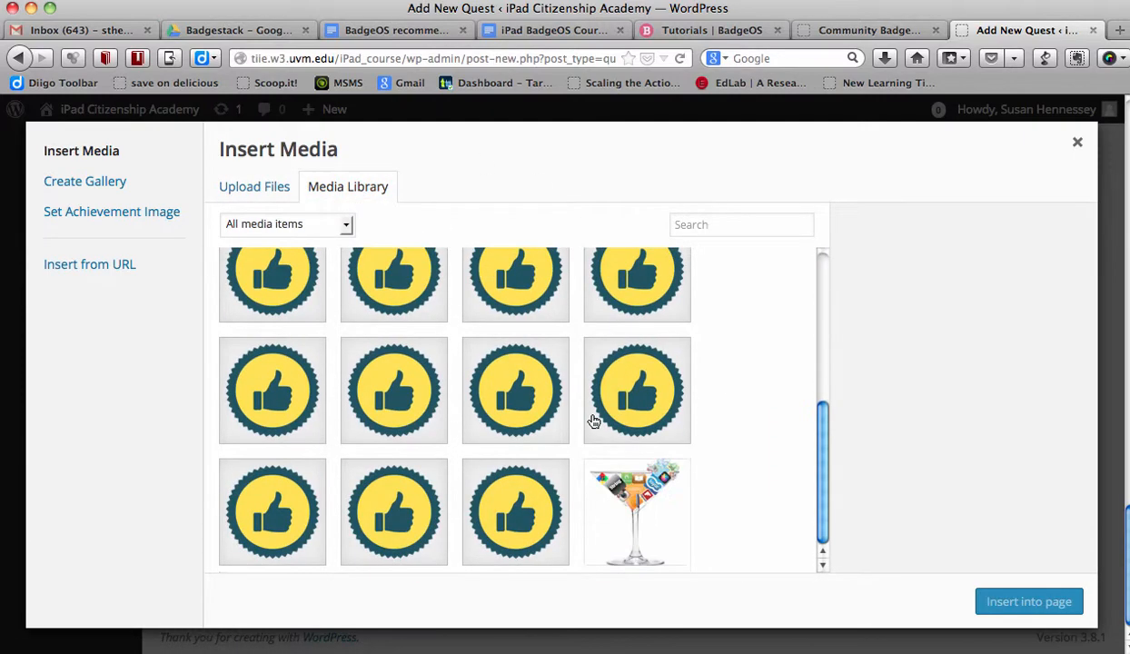
scroll(593, 420, up, 5)
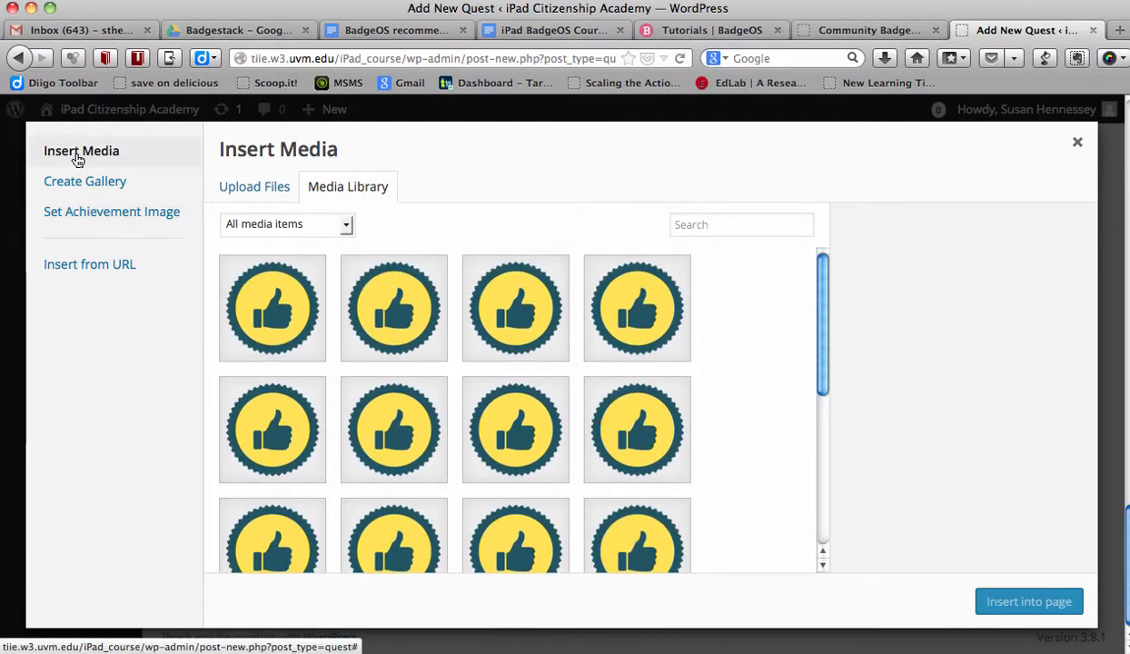
click(1078, 143)
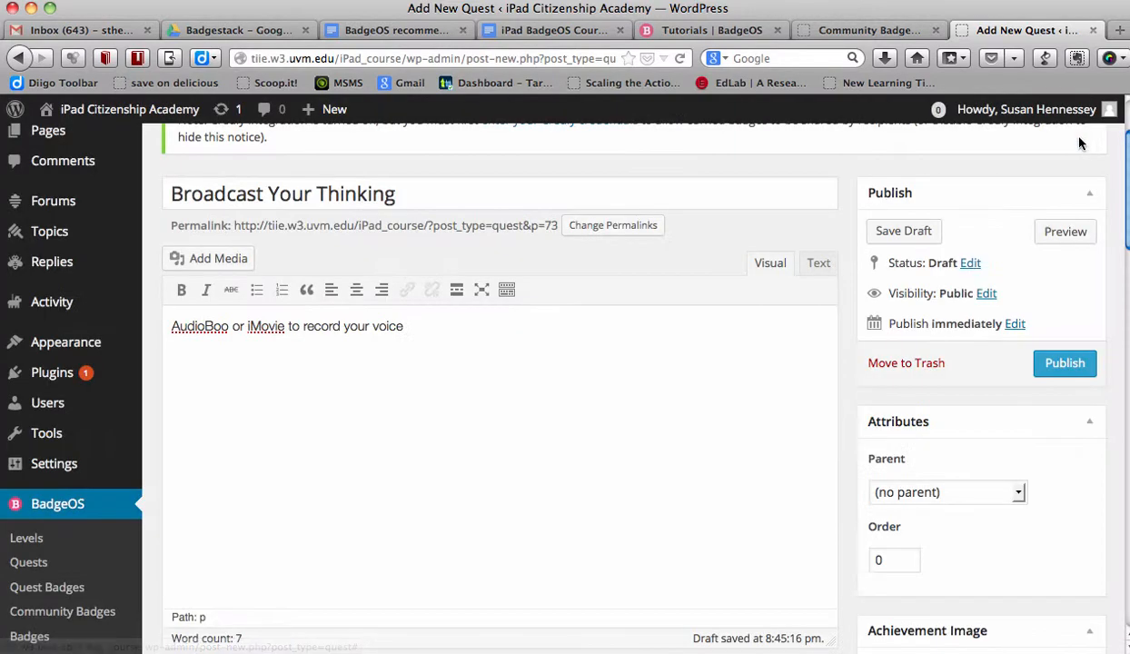
In the quest's achievement data, award 50 points and make it earned by Submission (Reviewed)
scroll(544, 484, down, 10)
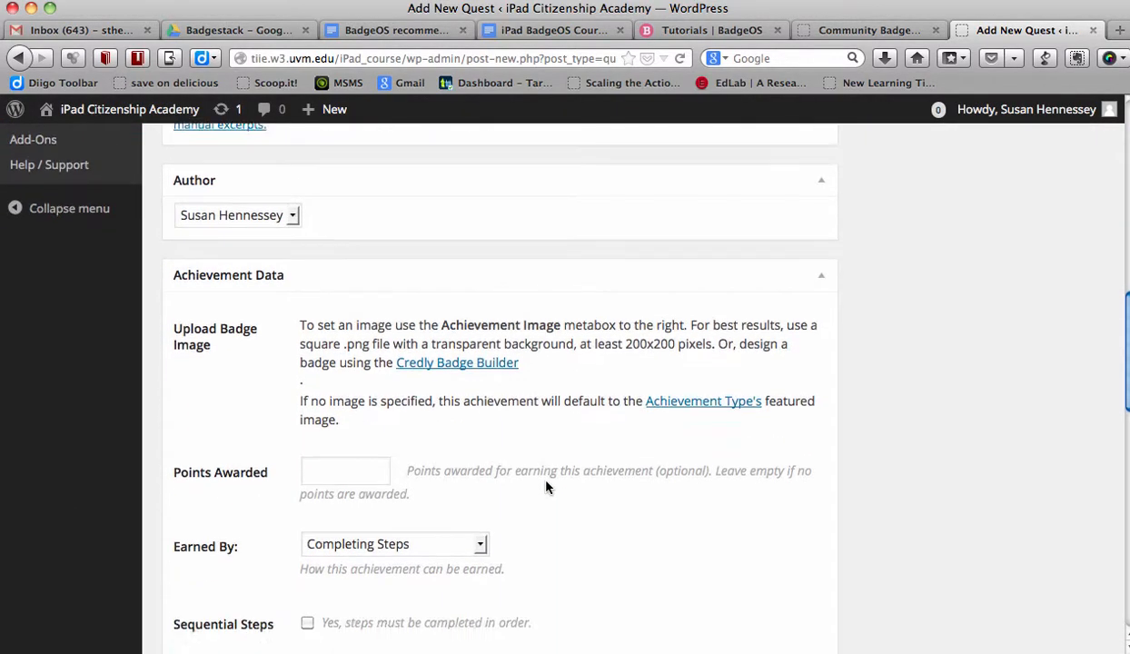
scroll(546, 488, down, 5)
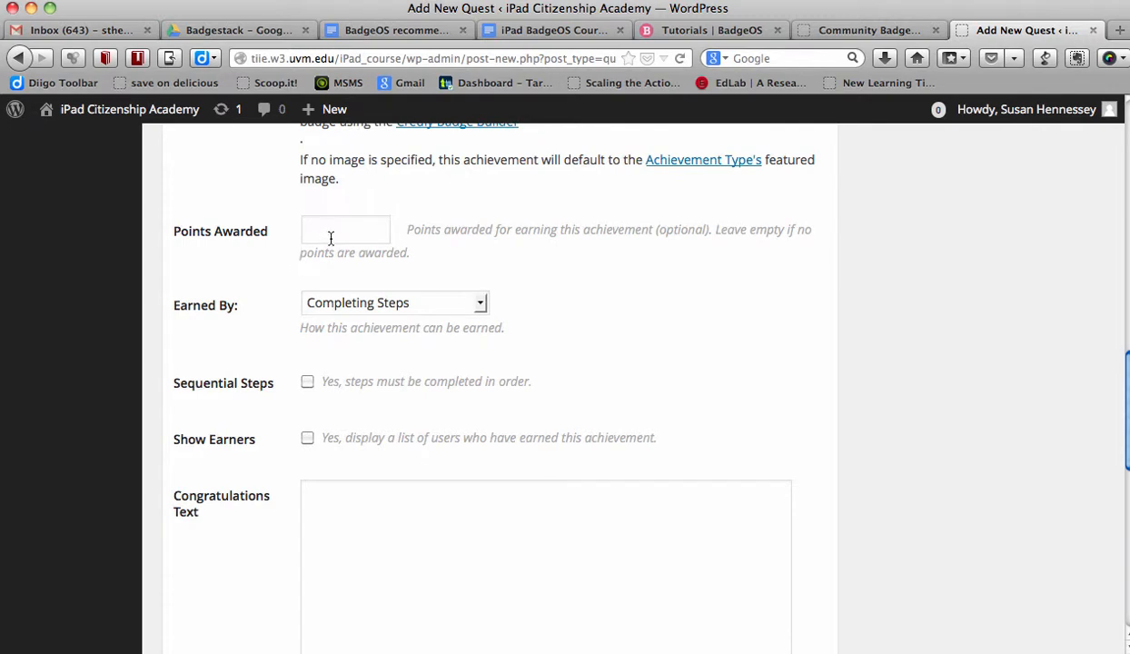
click(331, 238)
click(364, 303)
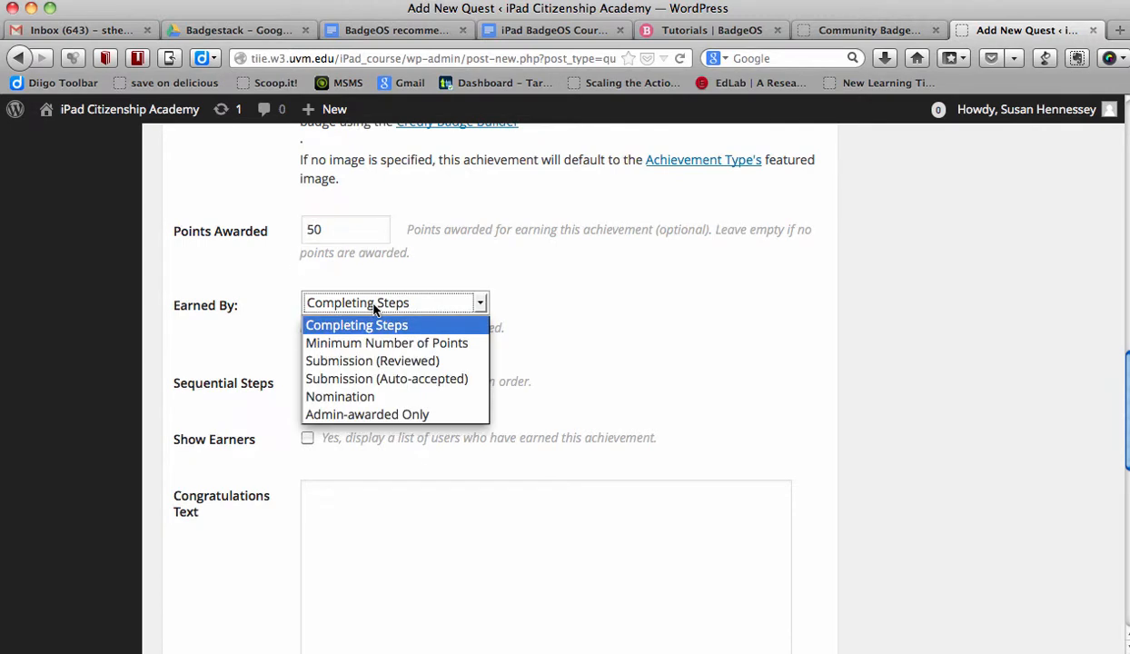
click(376, 361)
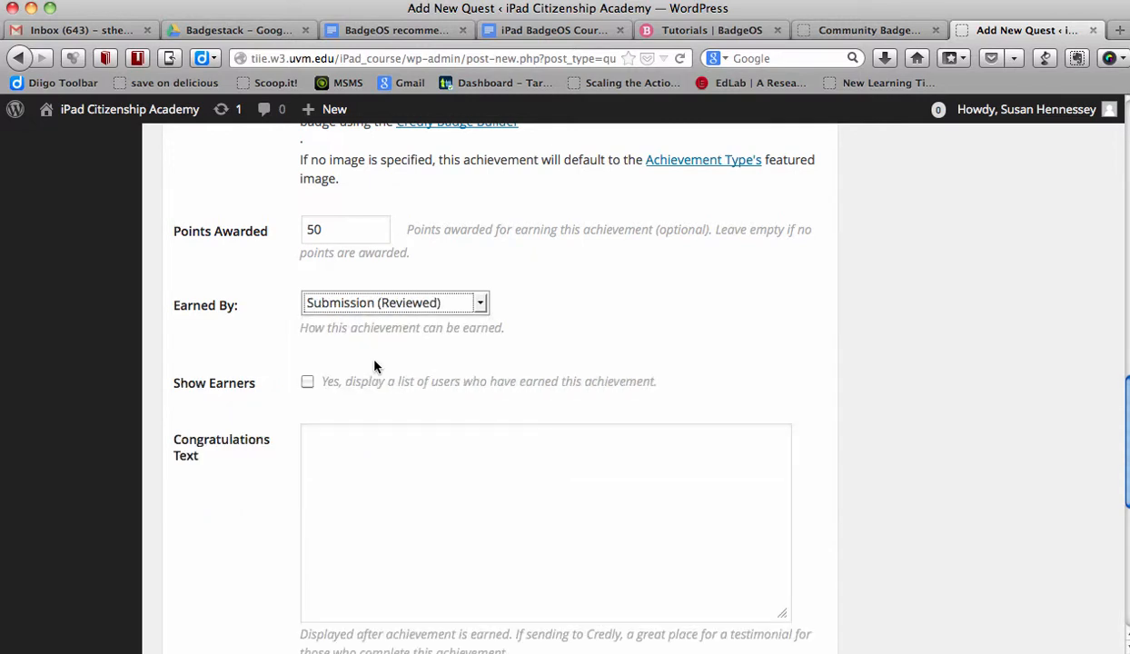
Enable displaying the list of users who earned the quest and enter "Congrats!" as its congratulations text
click(308, 382)
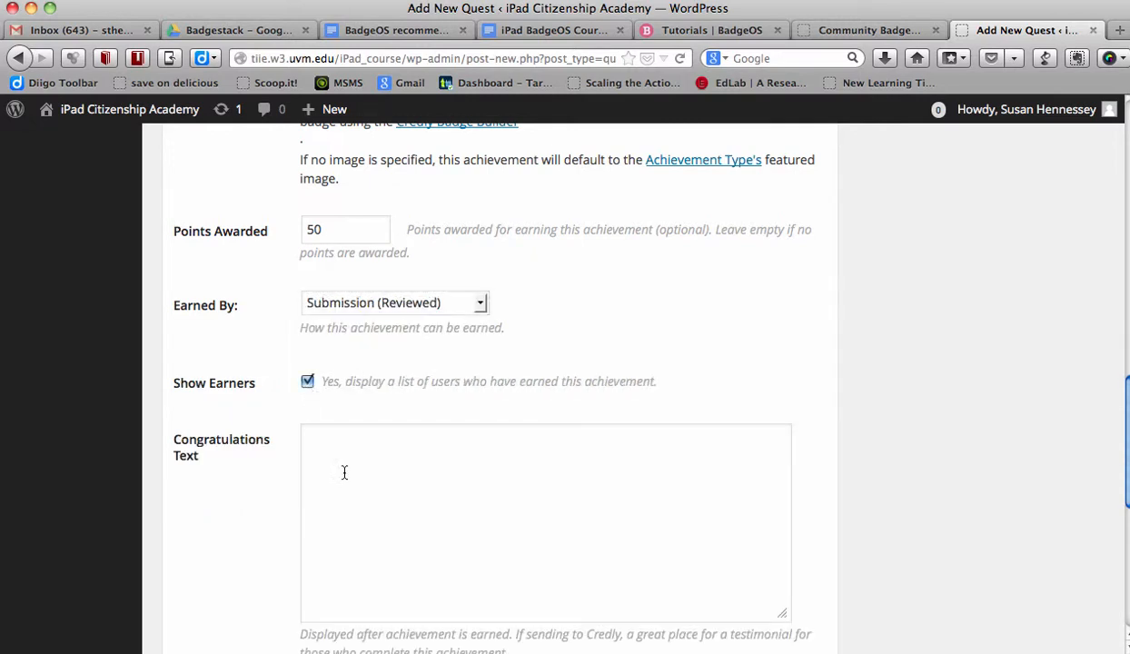
scroll(340, 490, down, 3)
click(392, 359)
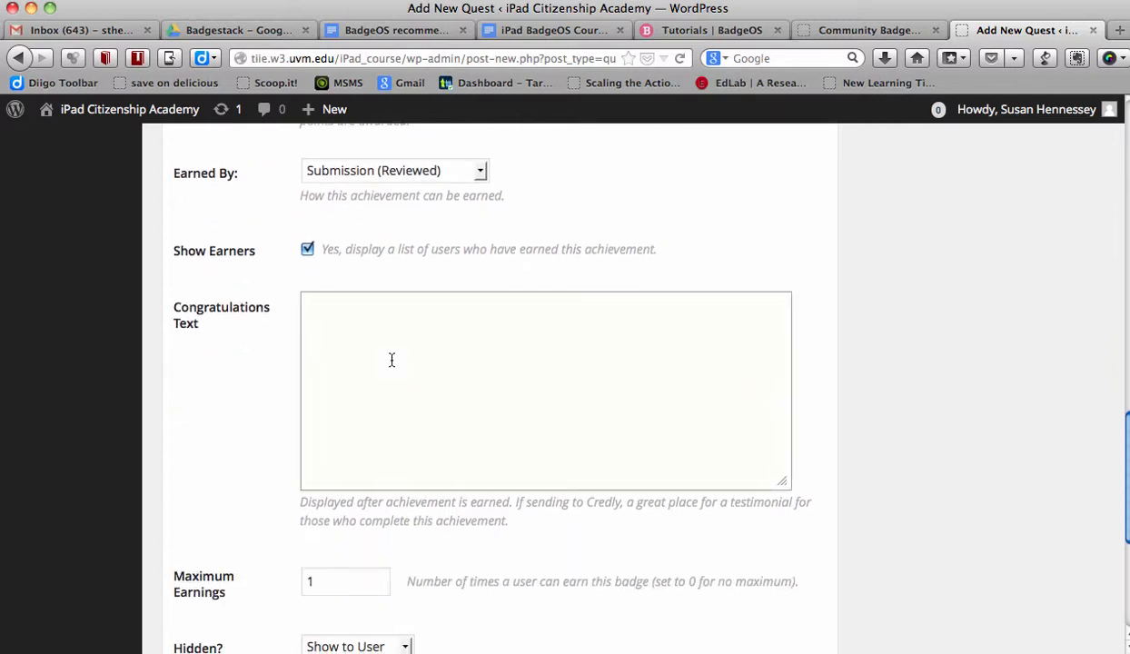
text(Congrats!)
Check the remaining quest settings and achievement image options, and publish the "Broadcast Your Thinking" quest
scroll(545, 390, down, 7)
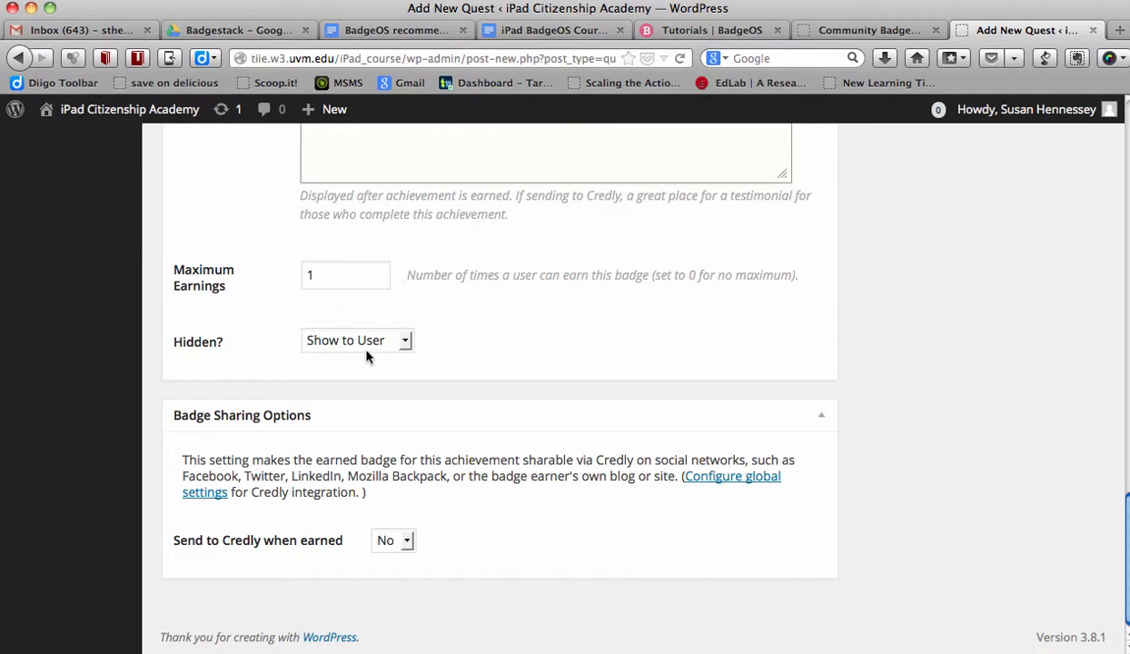
scroll(366, 357, up, 20)
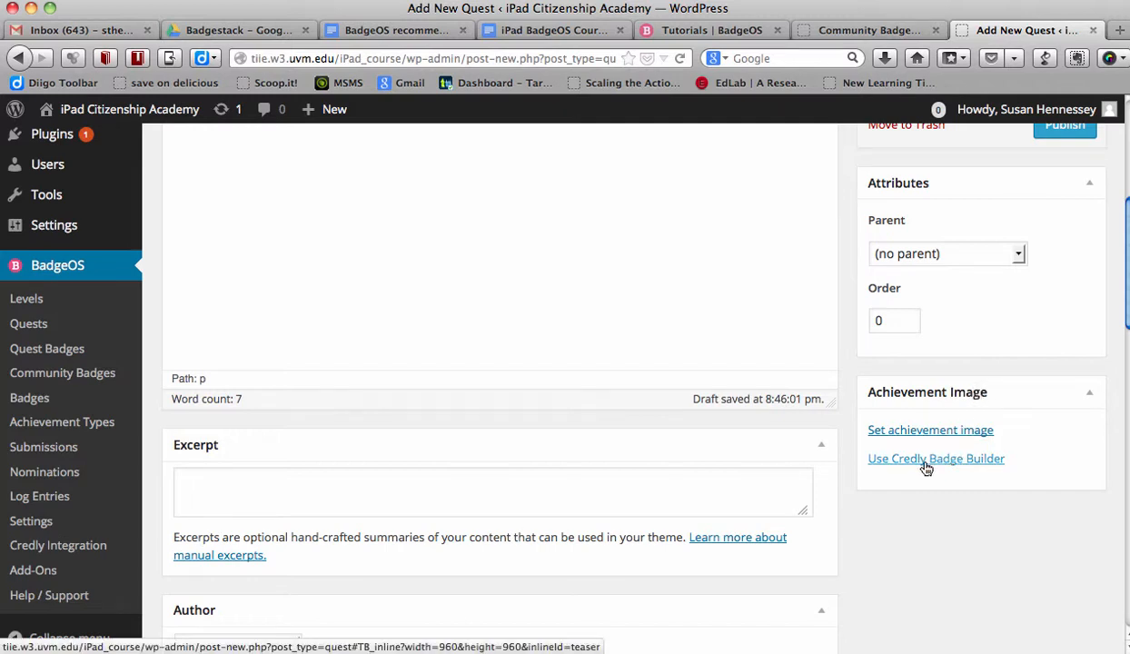
scroll(925, 468, up, 5)
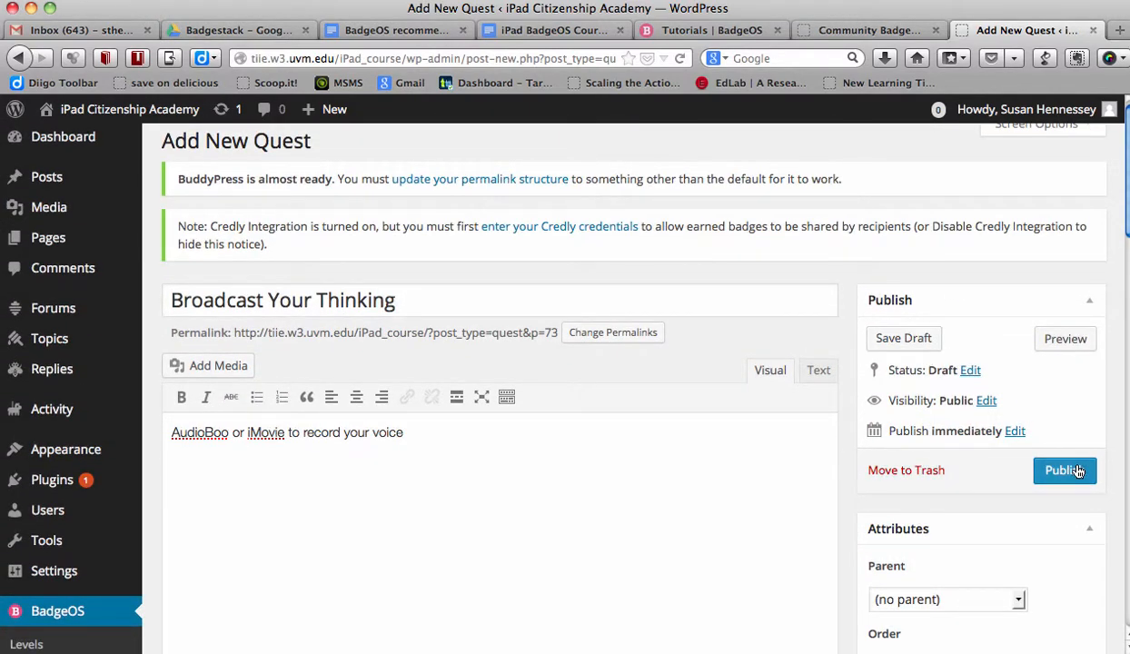
click(1077, 472)
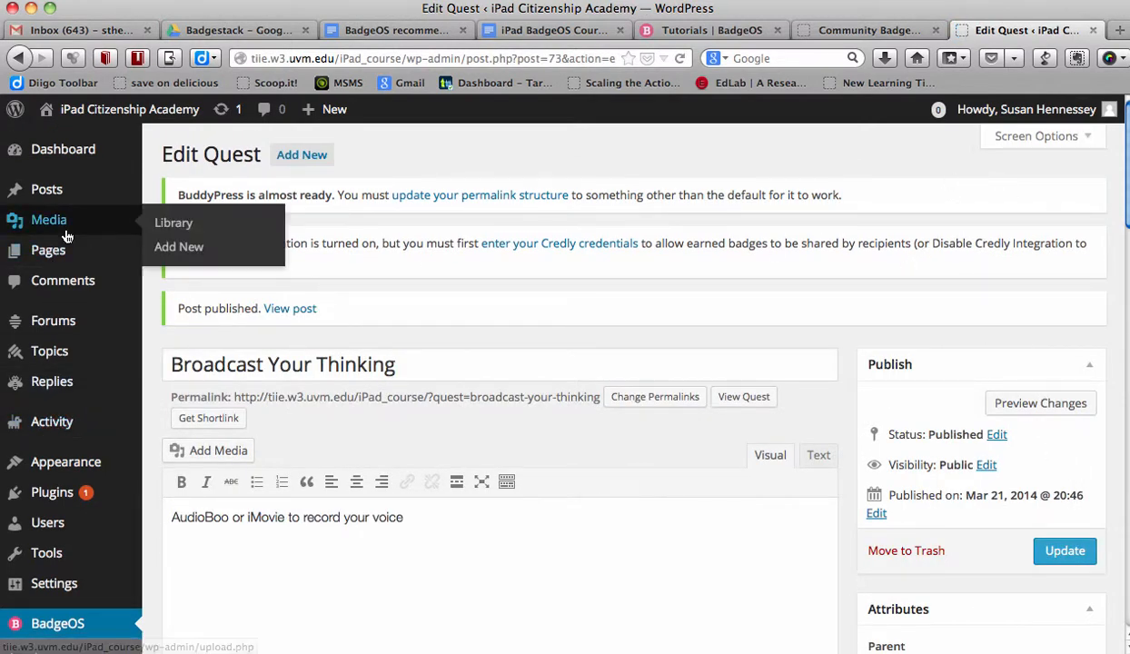
Visit the public site's Quests page and check the listing for the "Broadcast Your Thinking" quest
click(87, 118)
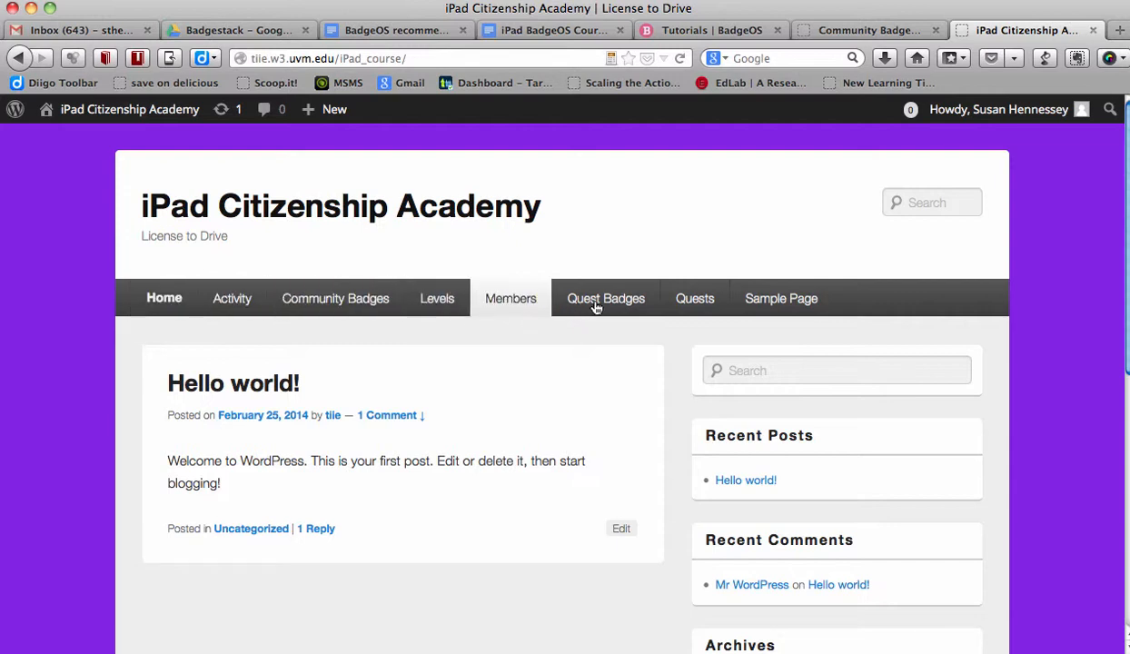
click(690, 303)
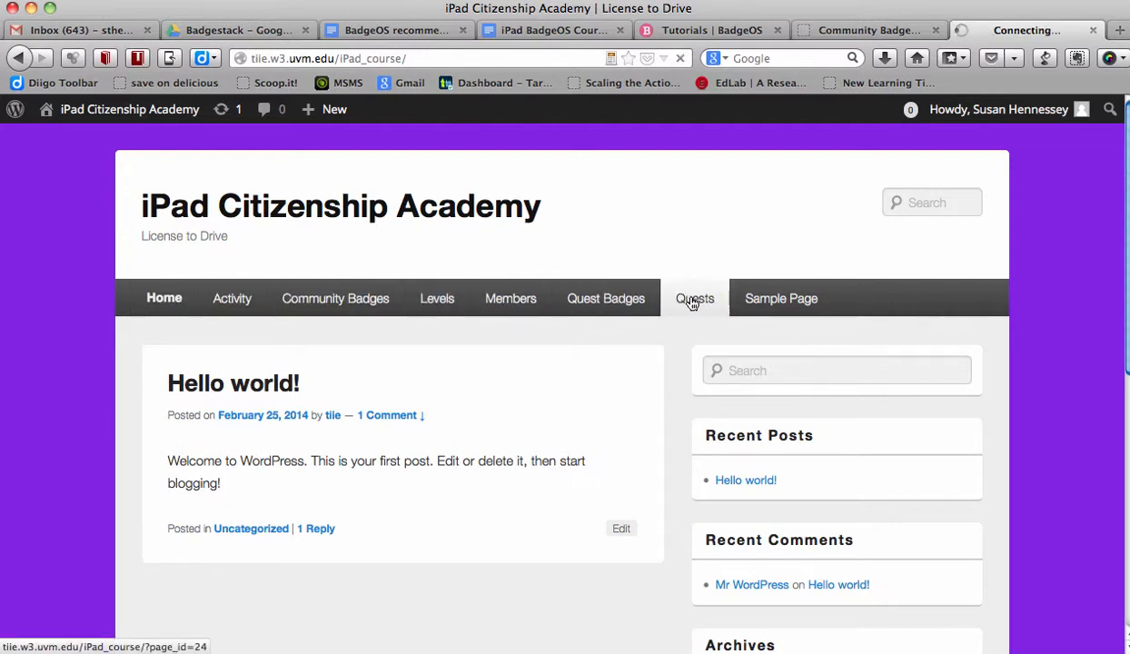
scroll(597, 362, down, 3)
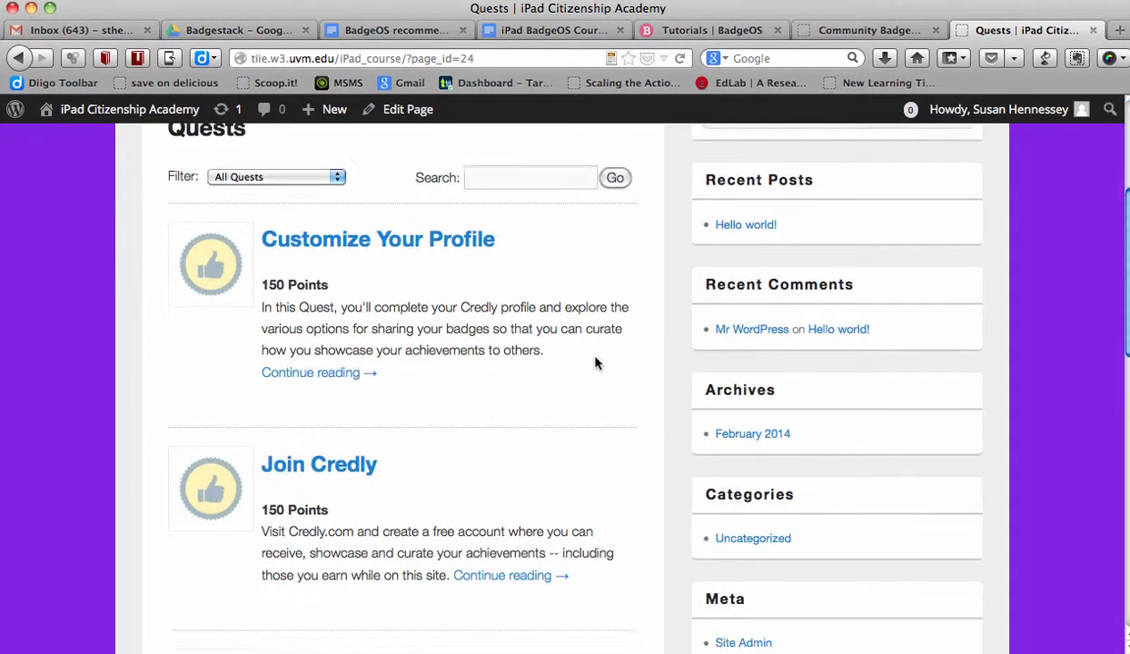
scroll(597, 362, down, 4)
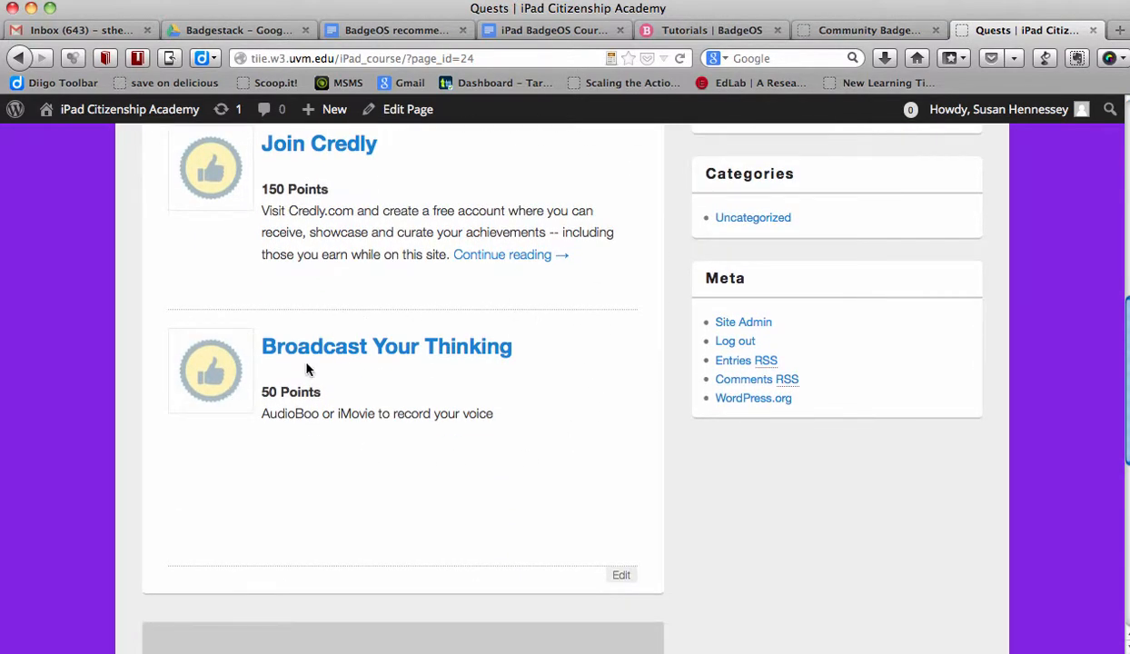
scroll(346, 400, up, 6)
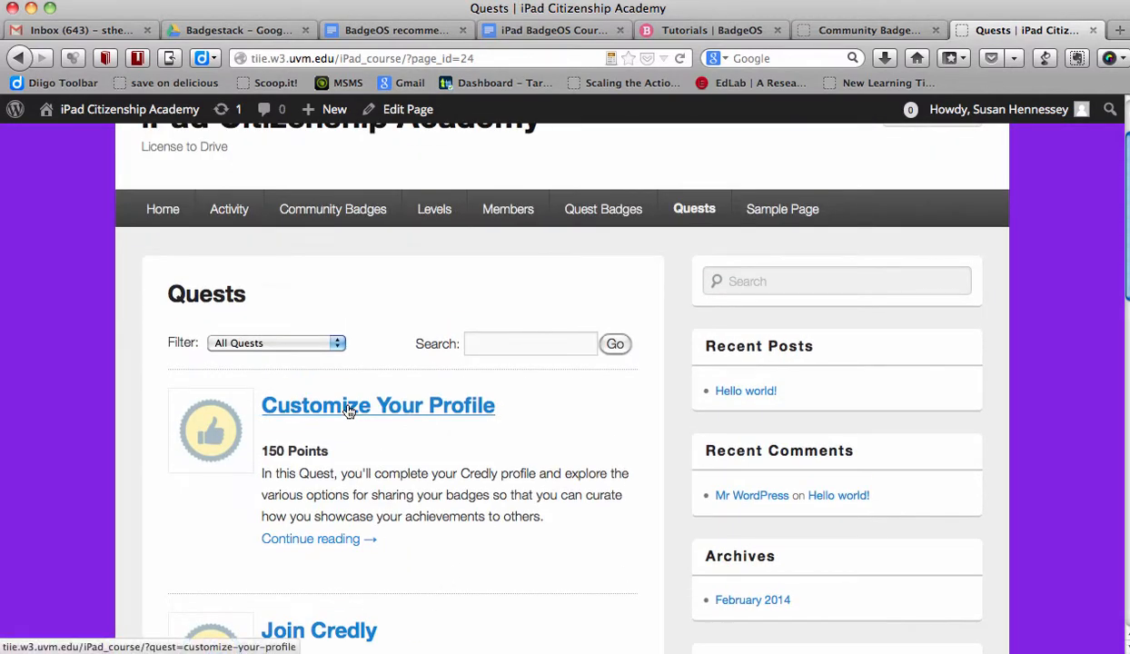